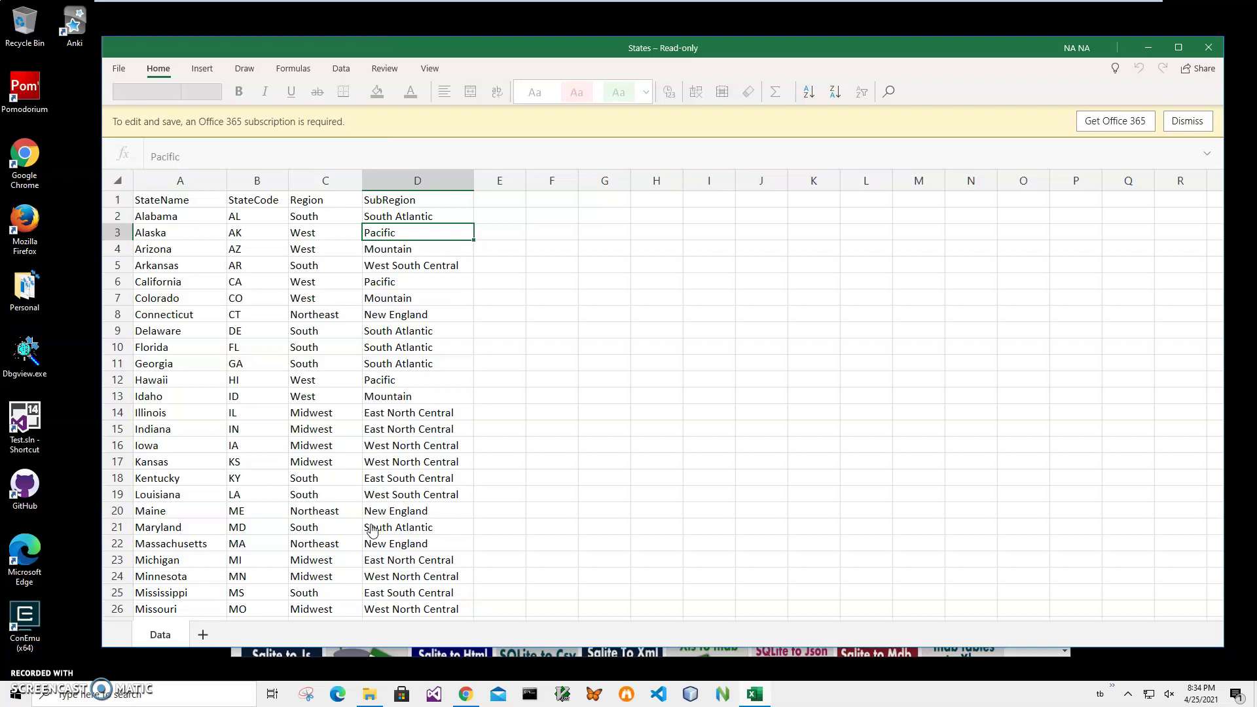
Review the StateName, StateCode, Region and SubRegion column headings of the States workbook.
left_click(216, 280)
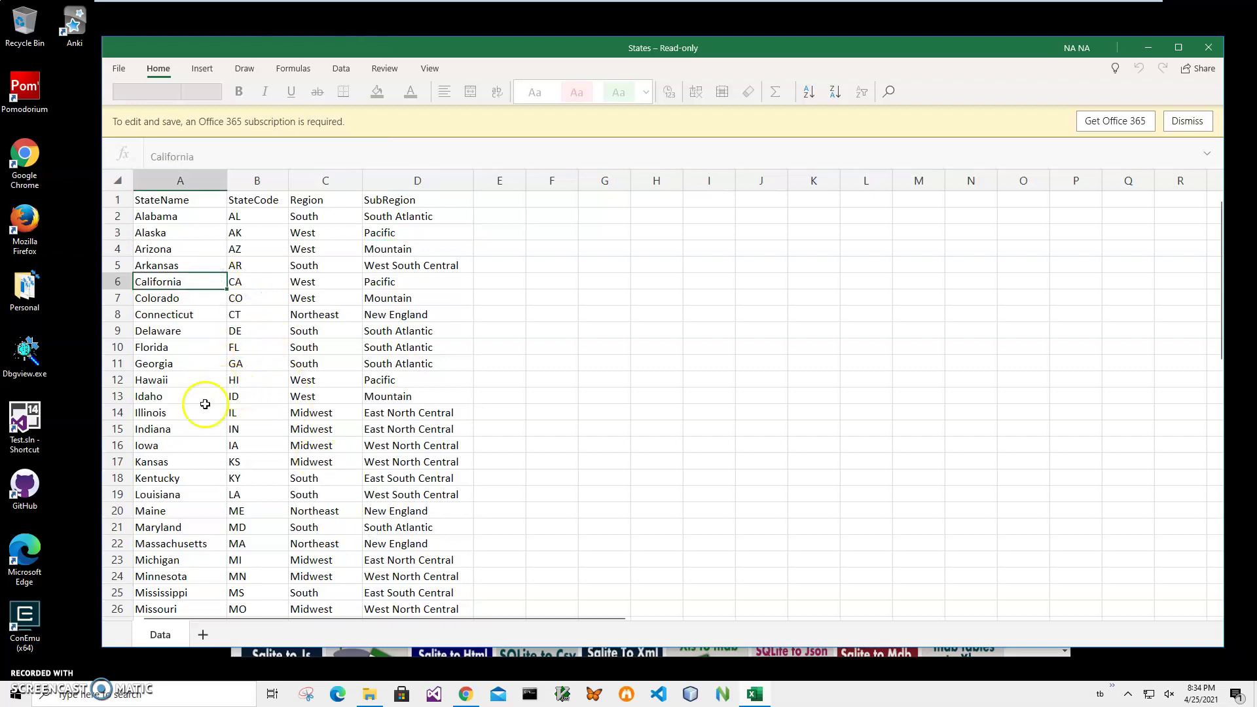
left_click(210, 51)
left_click_drag(209, 50, 217, 44)
left_click(159, 227)
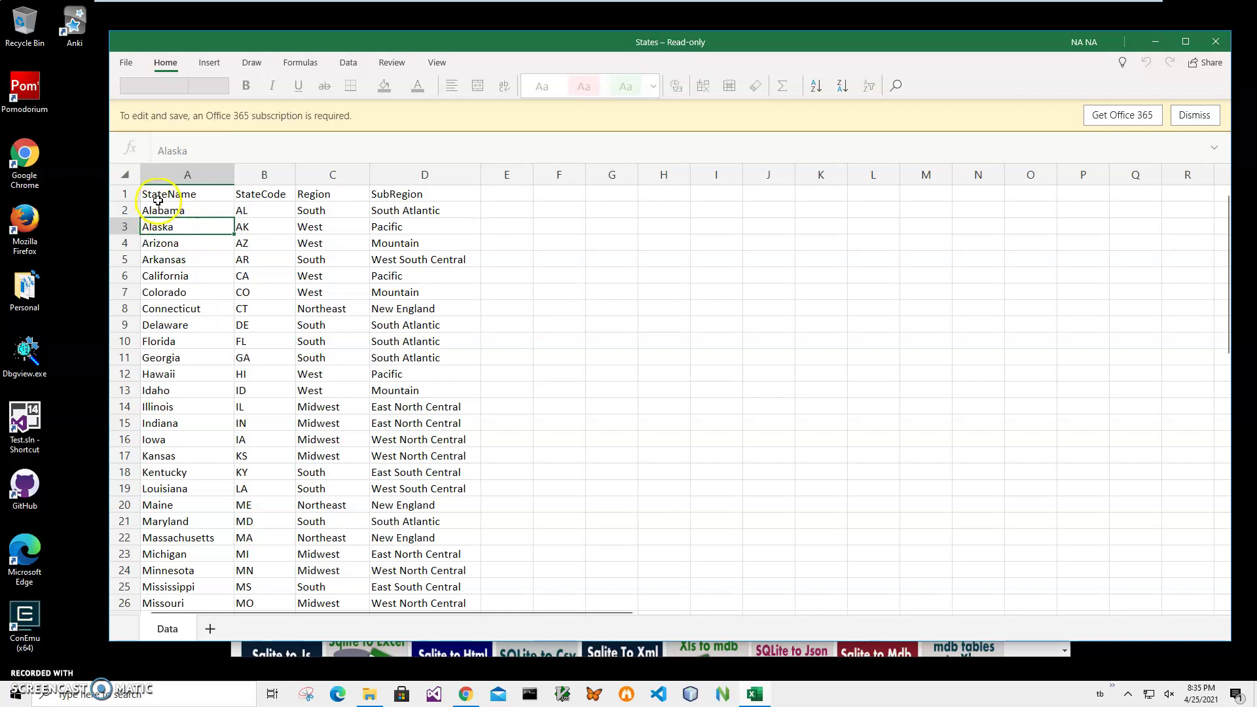
left_click(159, 199)
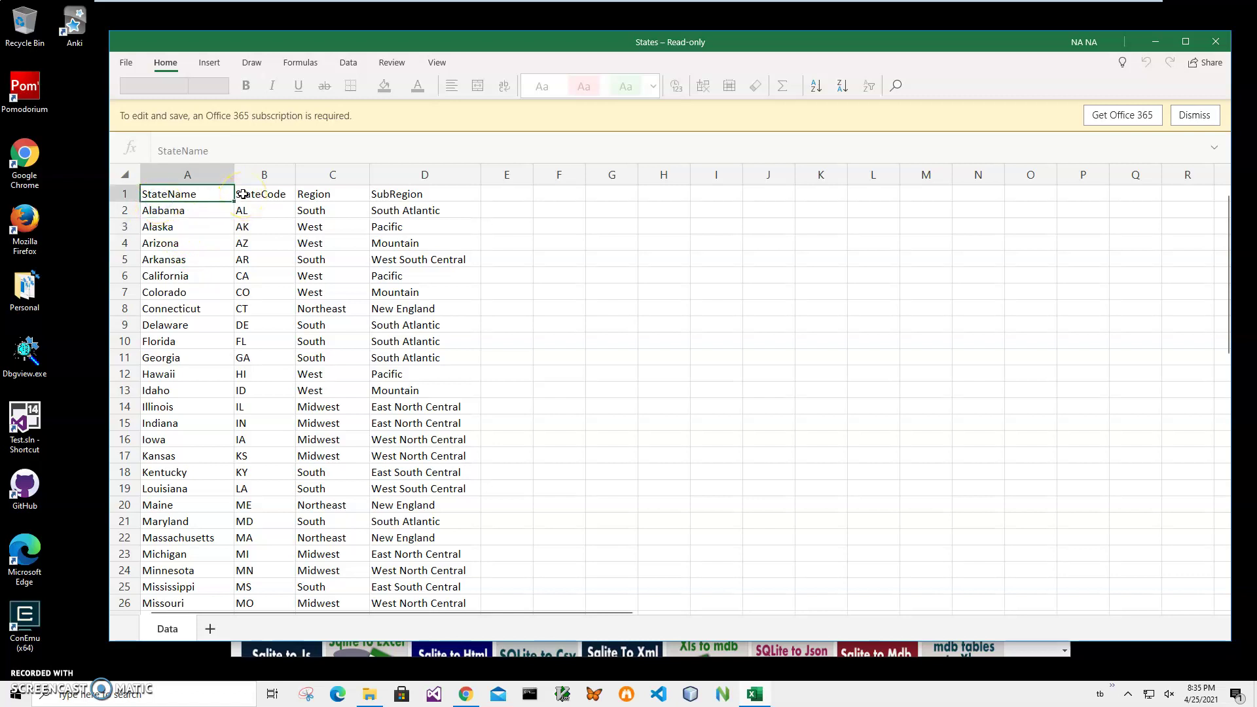
left_click(168, 211)
left_click(151, 191)
left_click(251, 192)
left_click(193, 193)
left_click(263, 198)
left_click(314, 198)
left_click(405, 198)
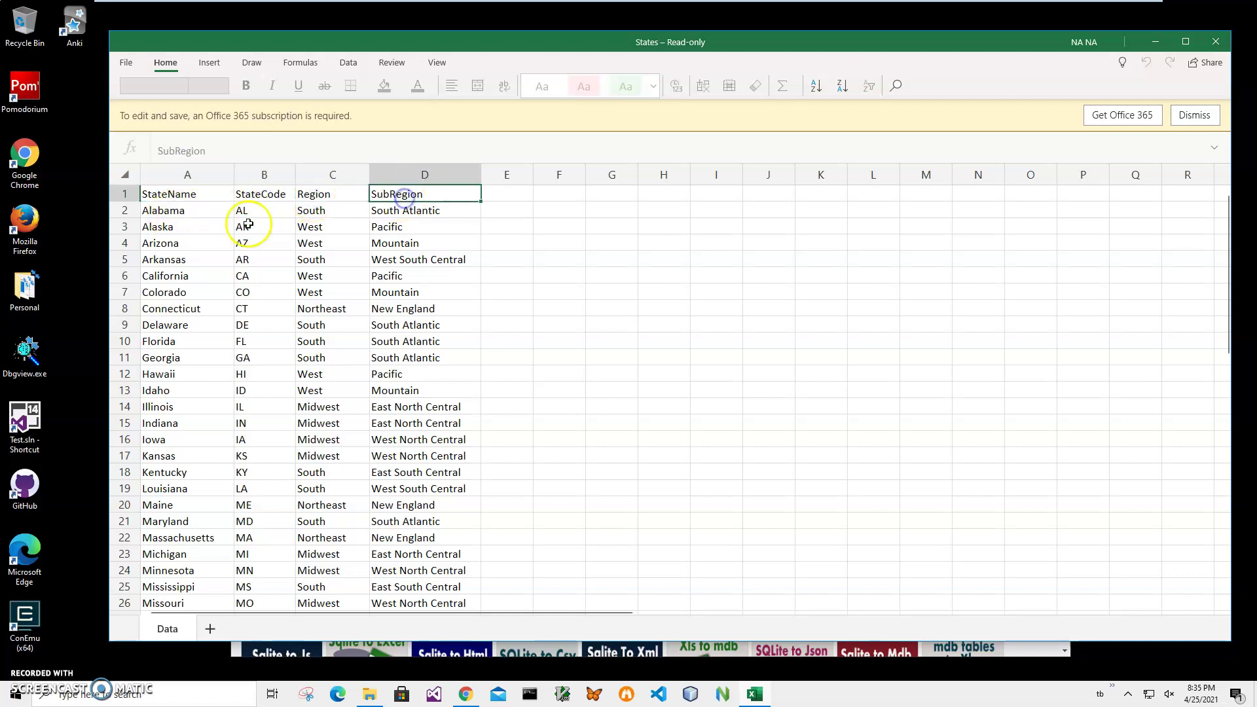
left_click(170, 212)
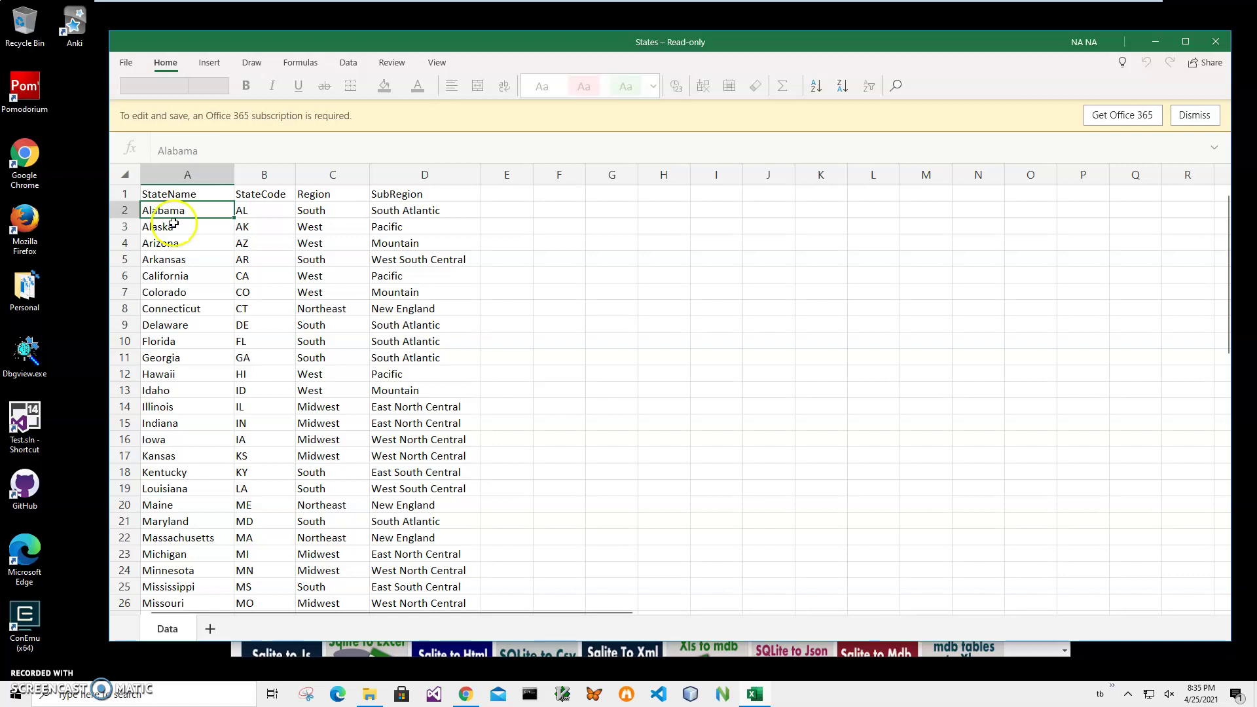
Check Alabama's row: state code AL and subregion South Atlantic.
scroll(216, 406, "down", 11)
scroll(226, 412, "up", 11)
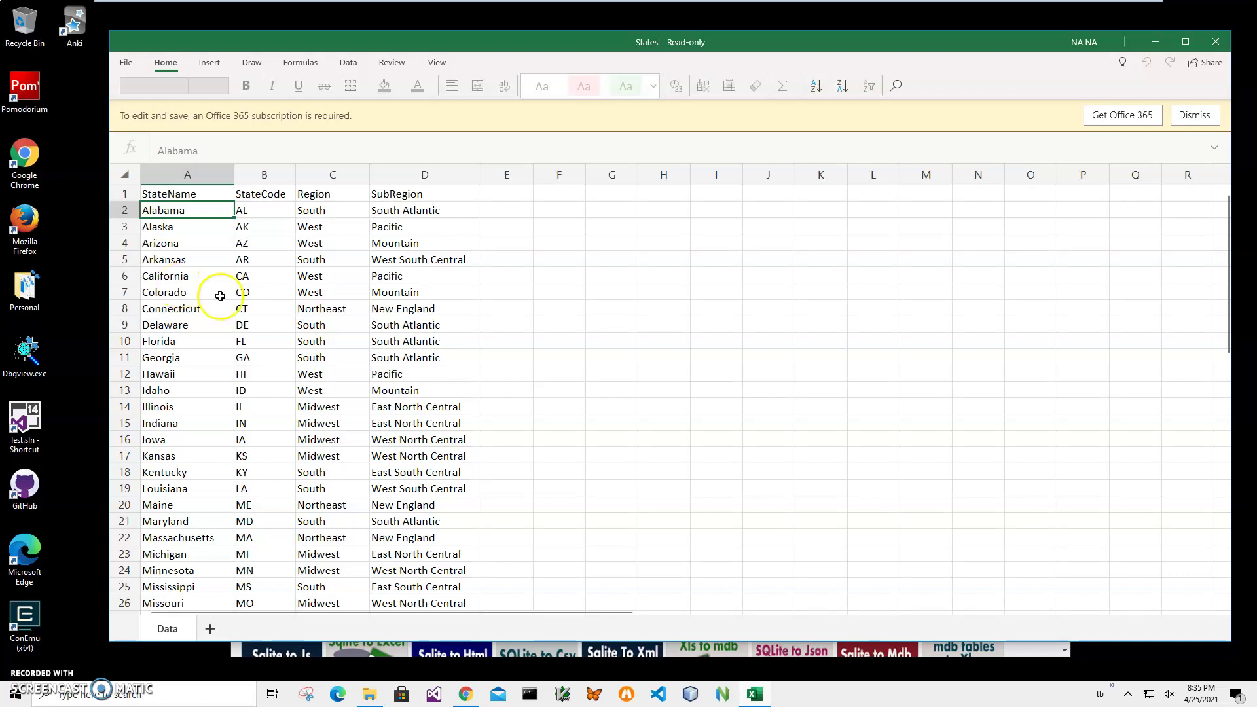
left_click(171, 196)
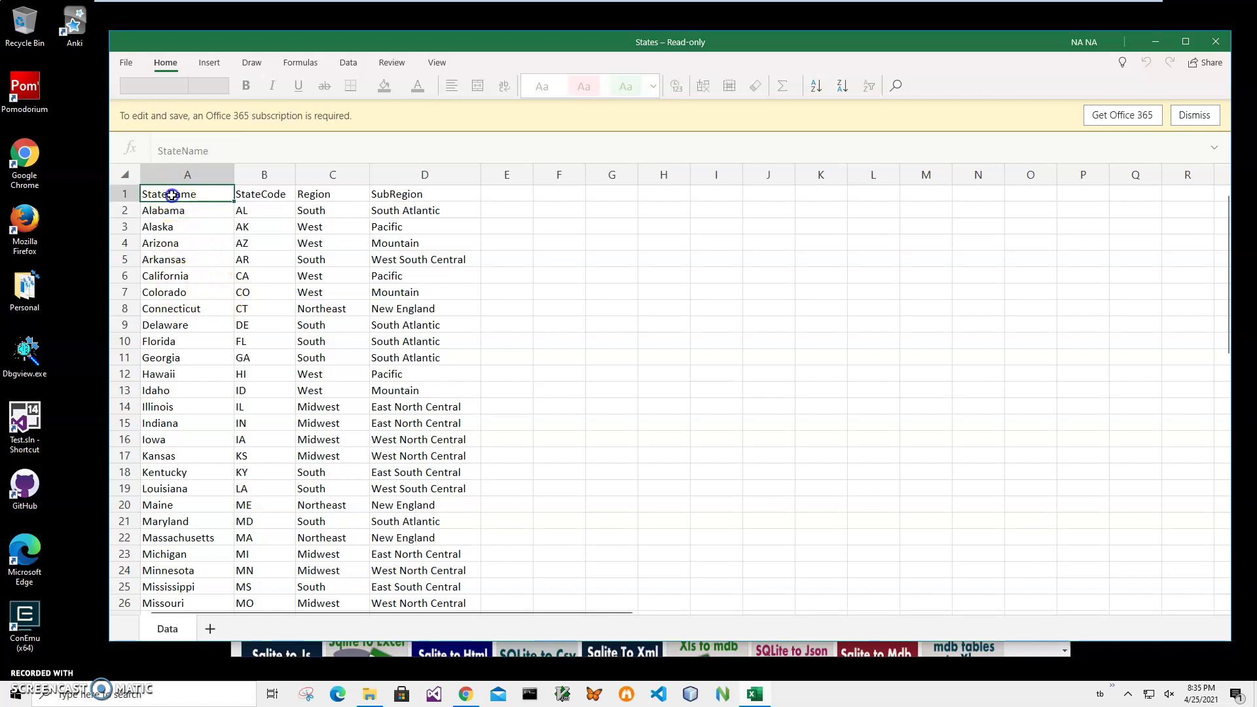
left_click(175, 210)
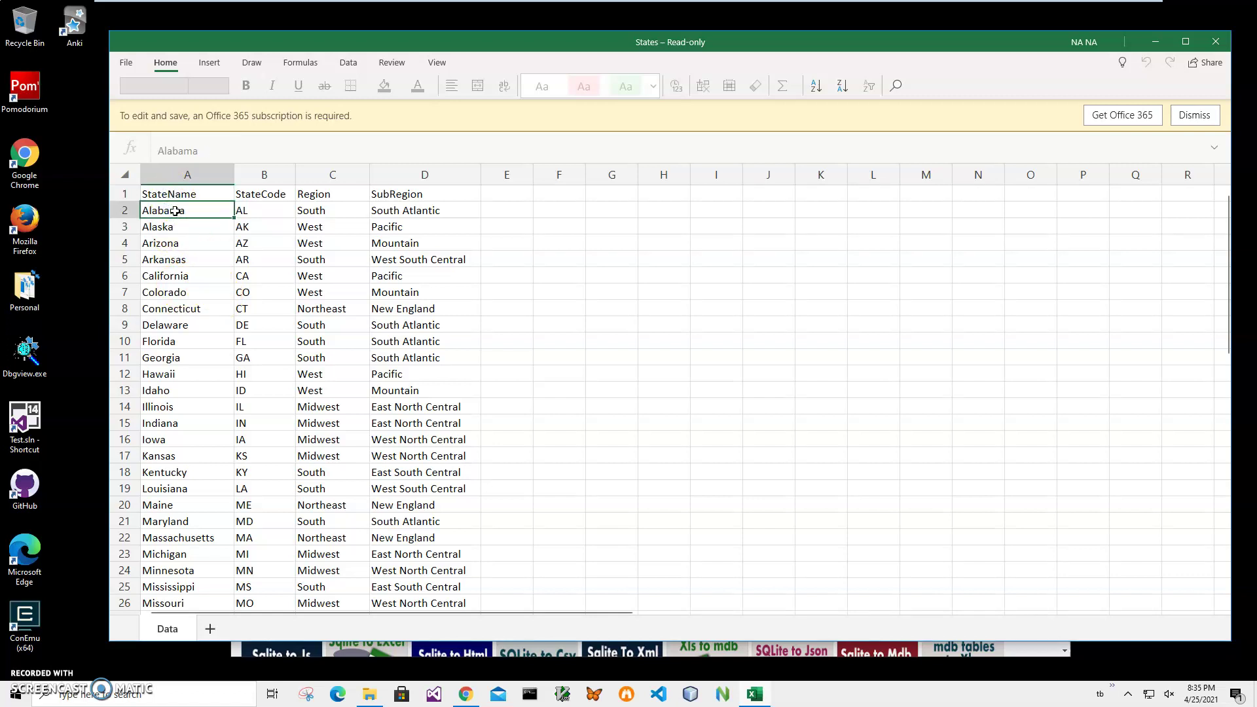
left_click(261, 210)
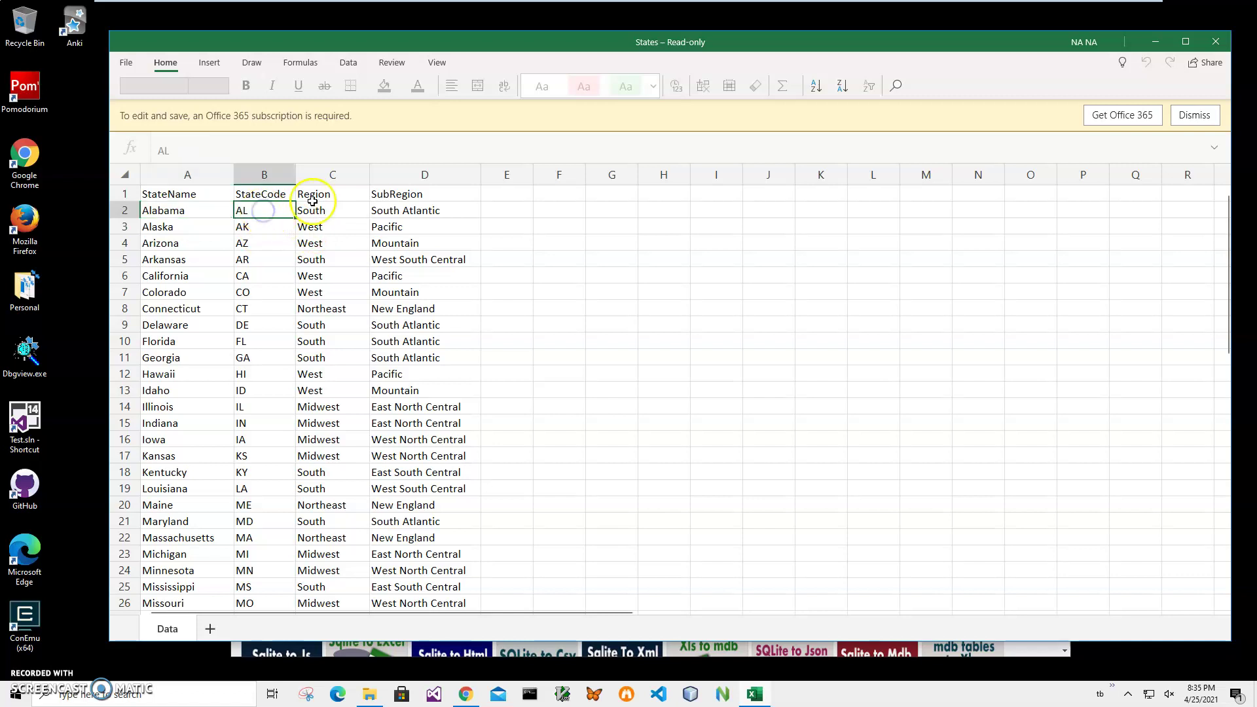
left_click(313, 195)
left_click(372, 208)
left_click(272, 194)
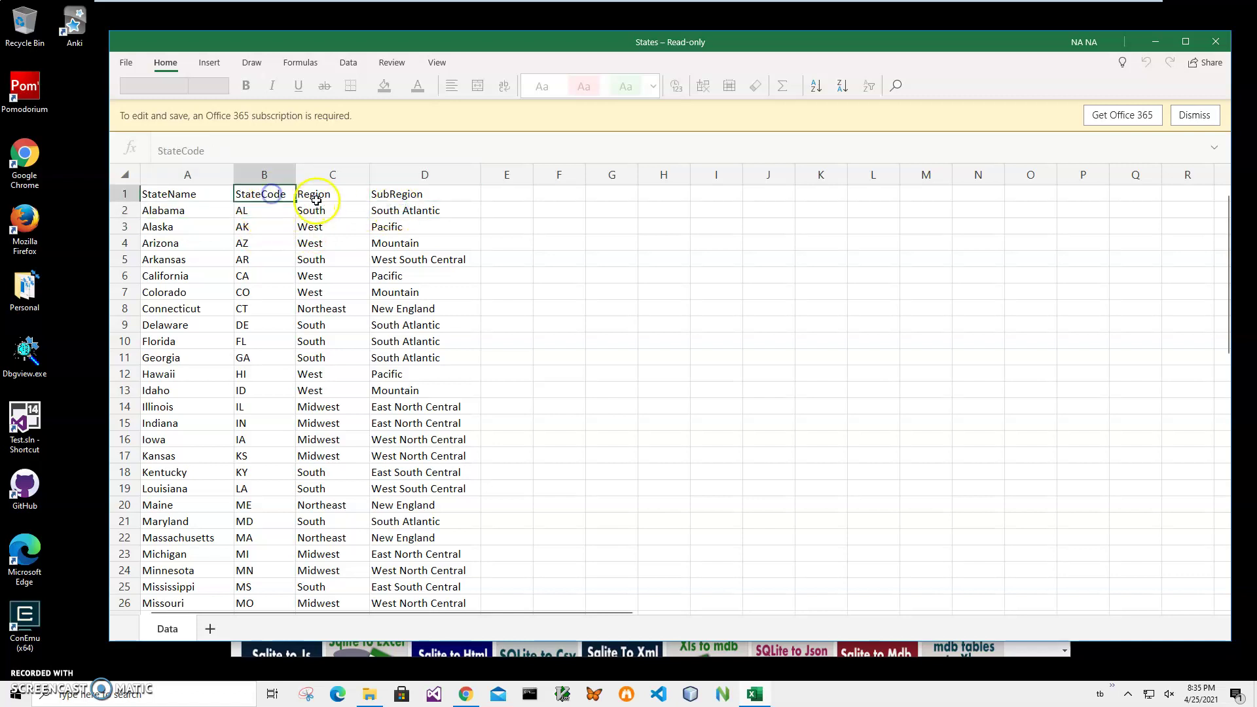
left_click(317, 196)
left_click(404, 196)
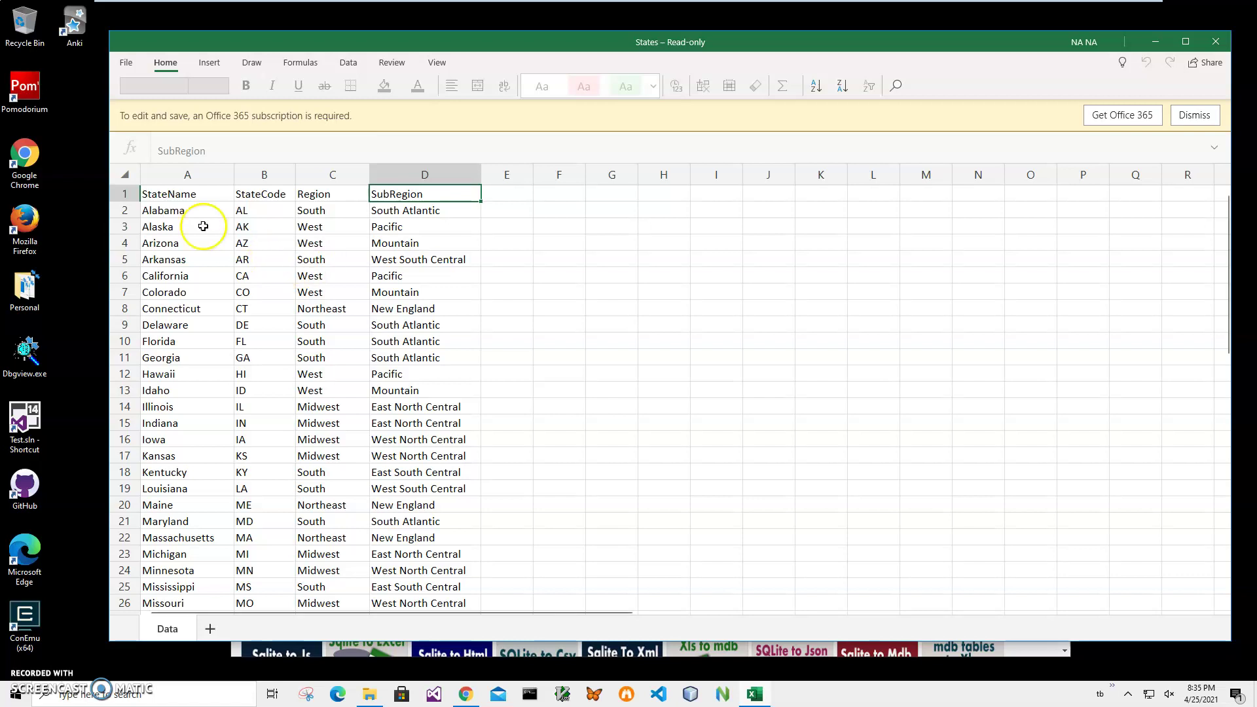
Compare the Alabama, Alaska (Pacific) and Georgia (South) entries across the columns.
left_click(173, 195)
left_click(176, 220)
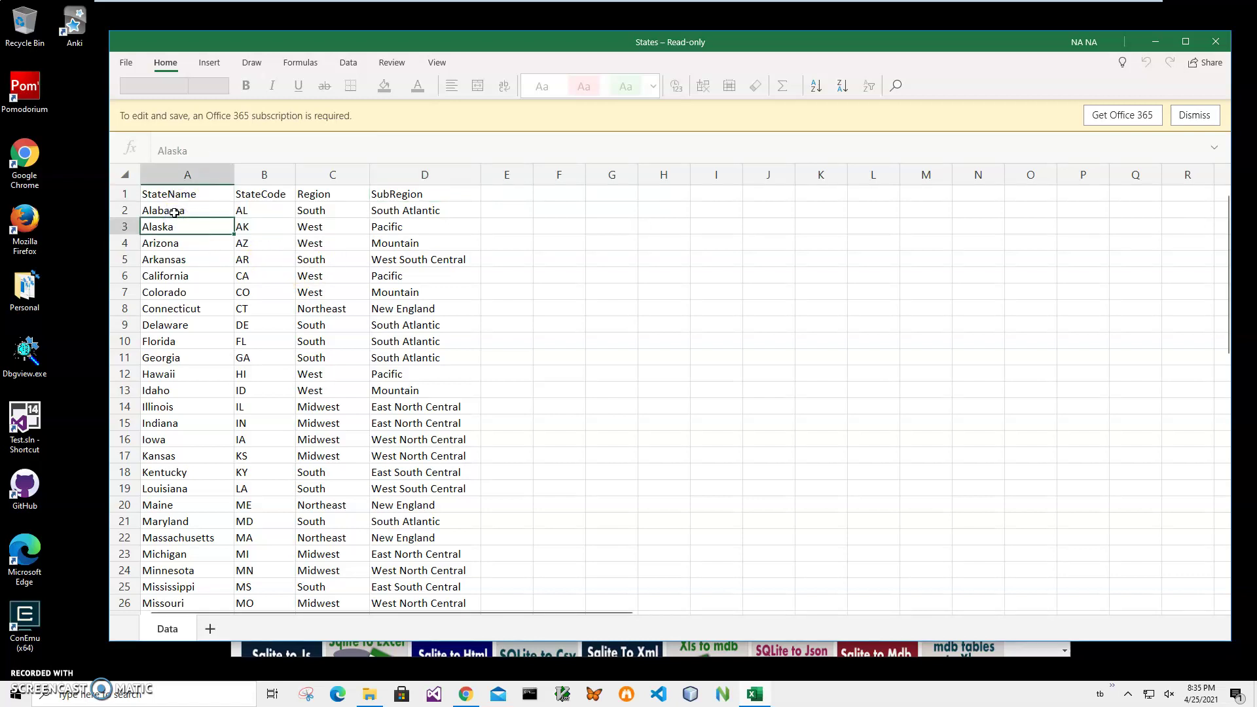
left_click(171, 211)
left_click(268, 211)
left_click(331, 210)
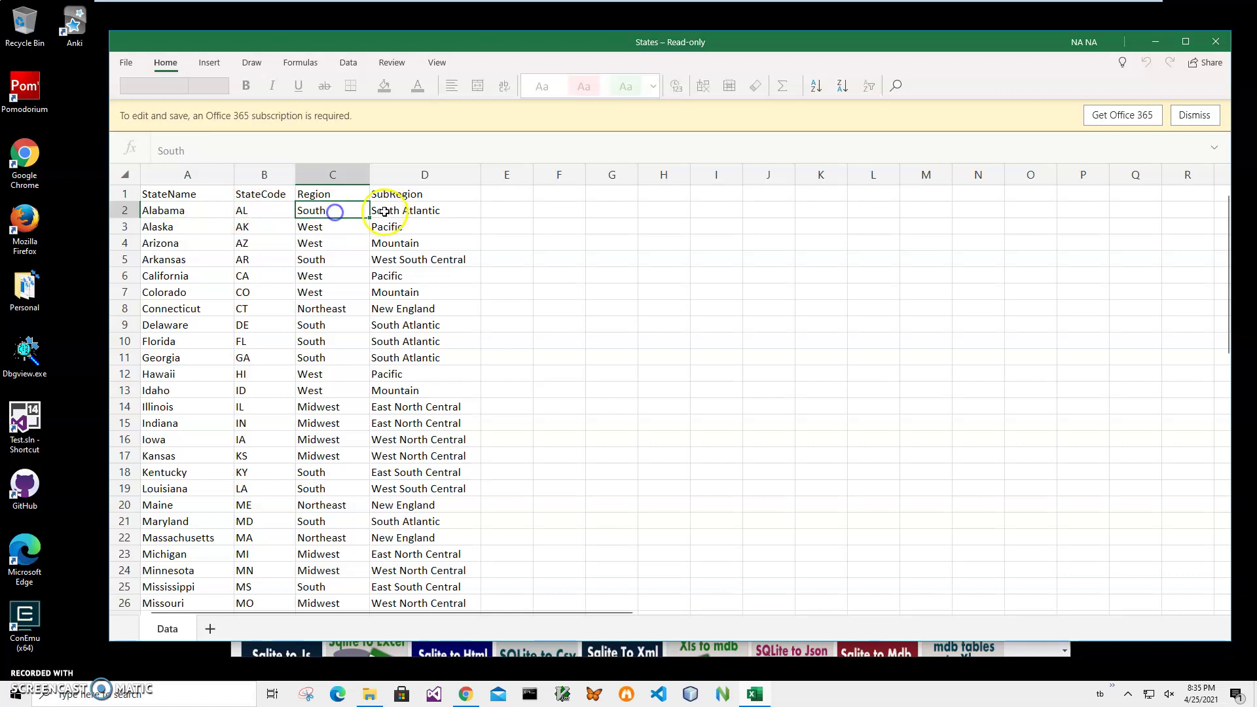
left_click(378, 210)
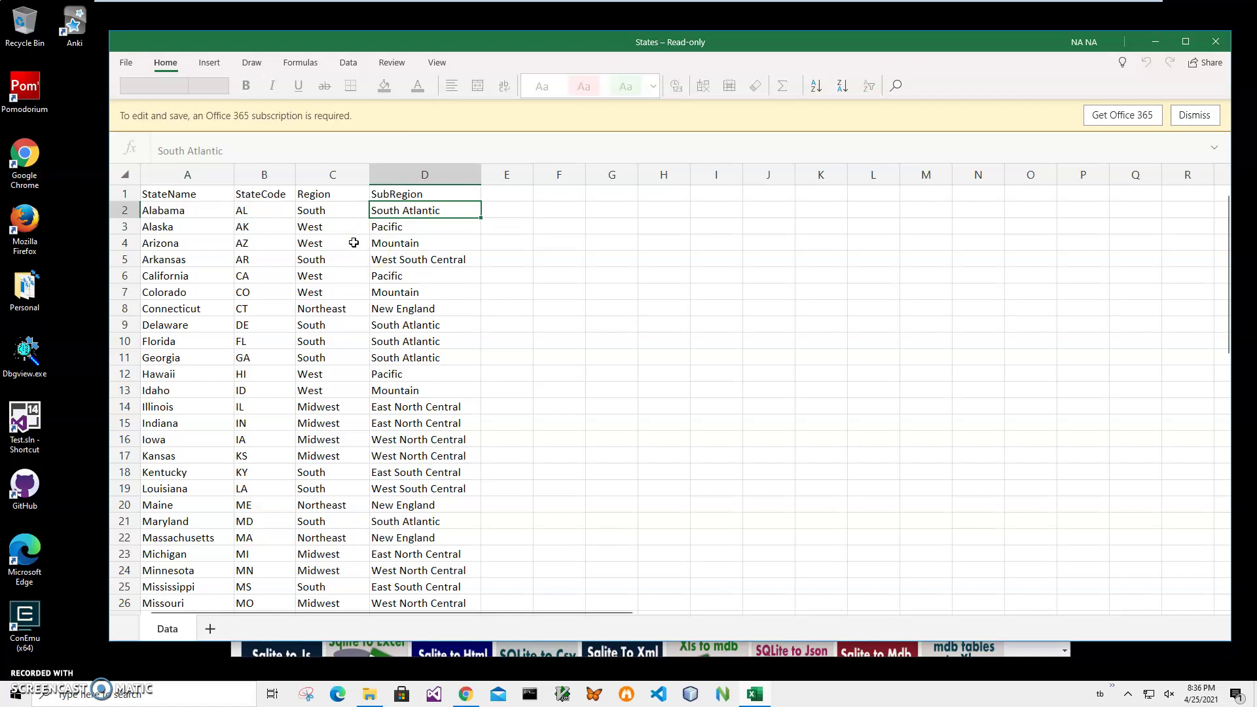
left_click(240, 211)
left_click(385, 224)
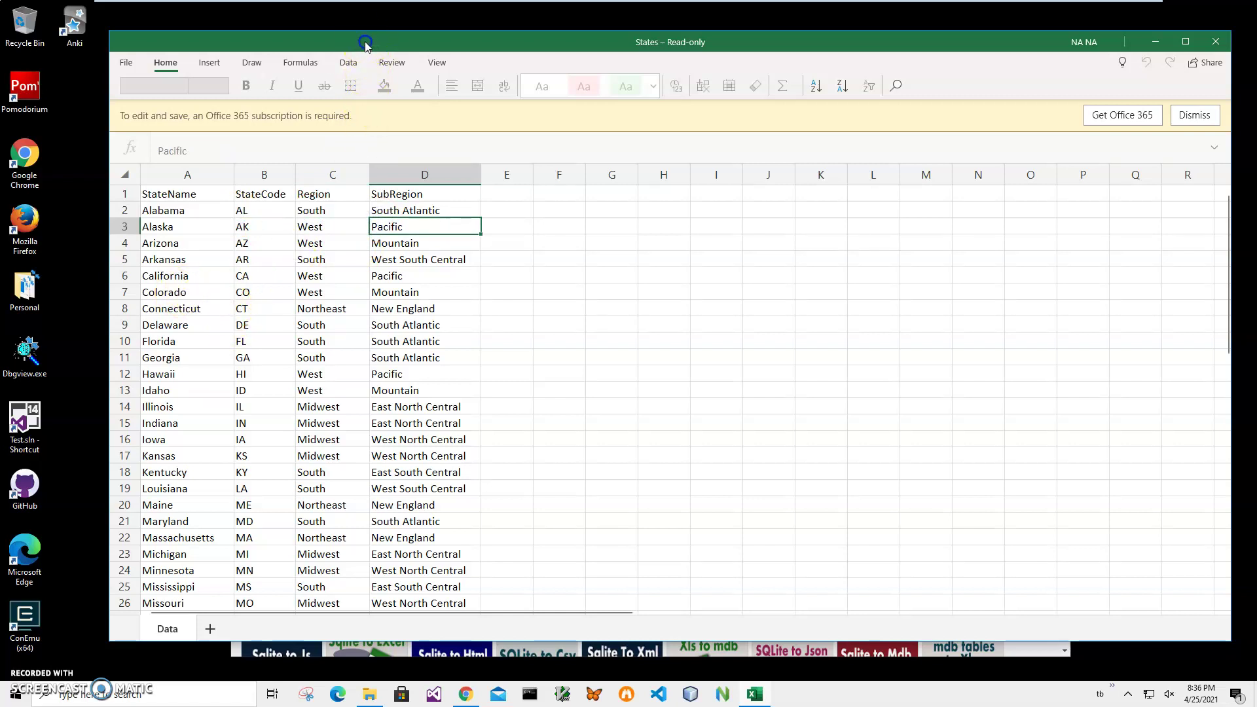
left_click_drag(365, 44, 365, 43)
left_click(331, 356)
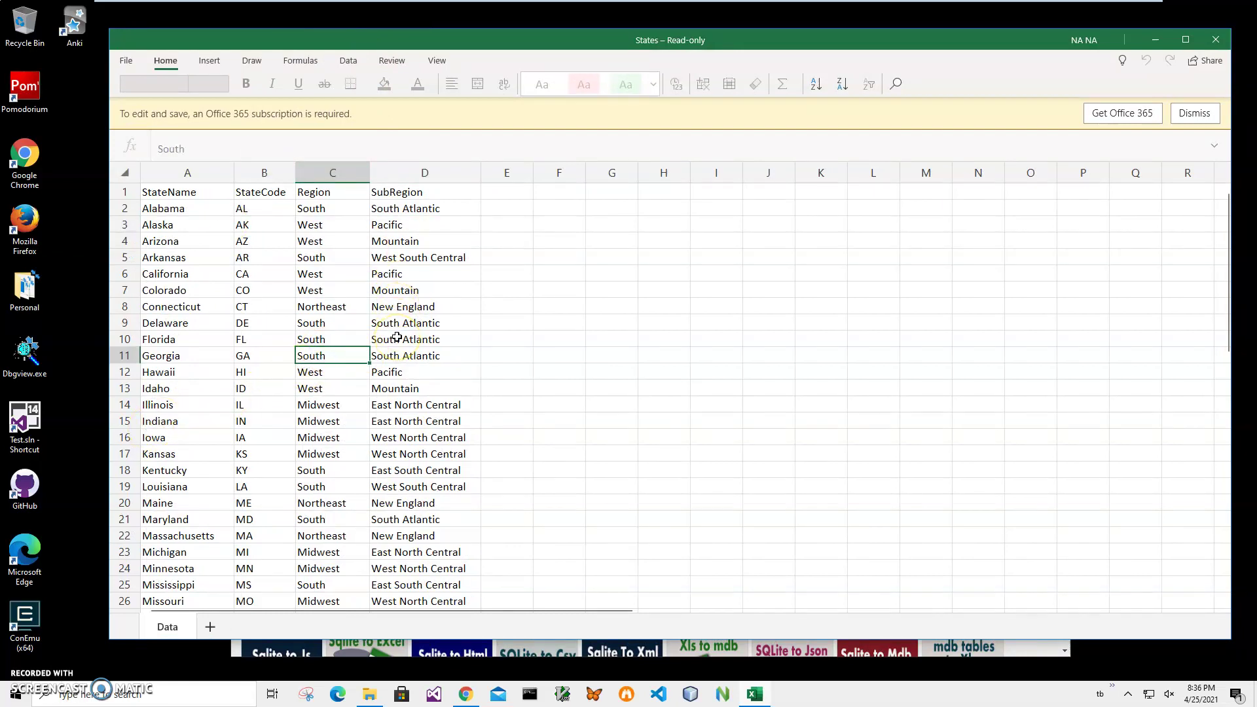
Close the States workbook in Excel Mobile, leaving the whiterock site in Chrome.
left_click(1213, 43)
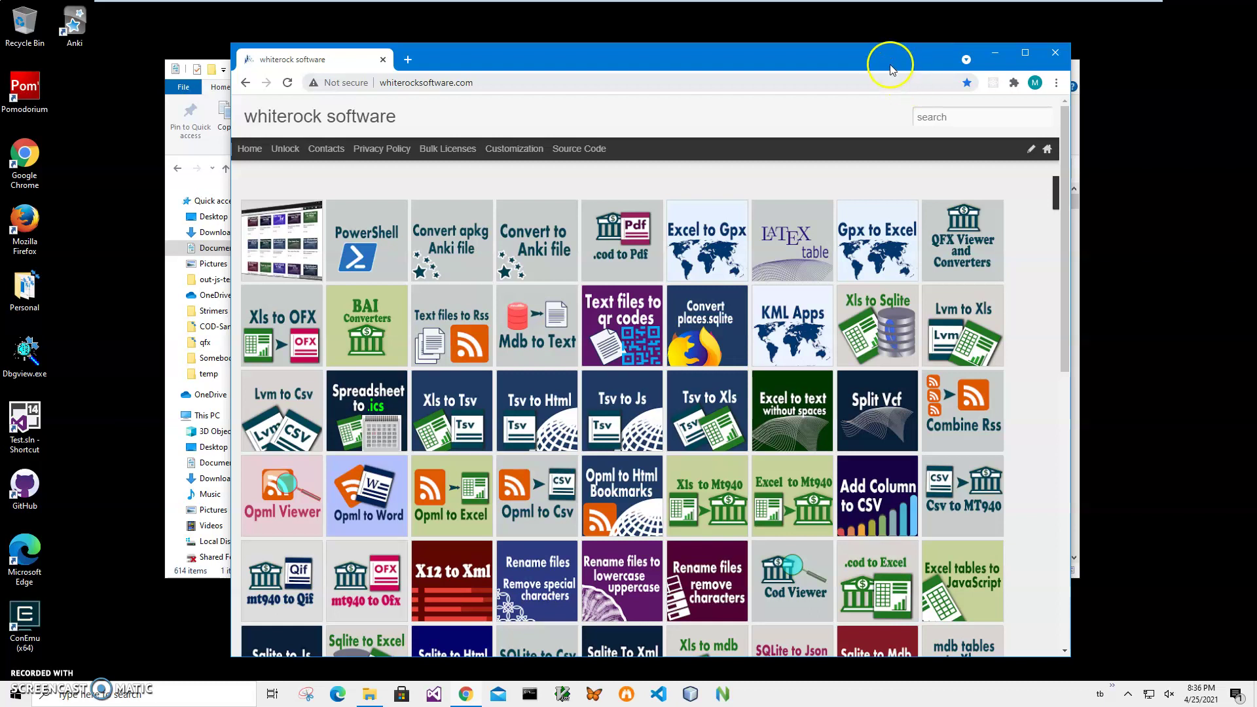
left_click_drag(886, 65, 880, 58)
left_click(868, 65)
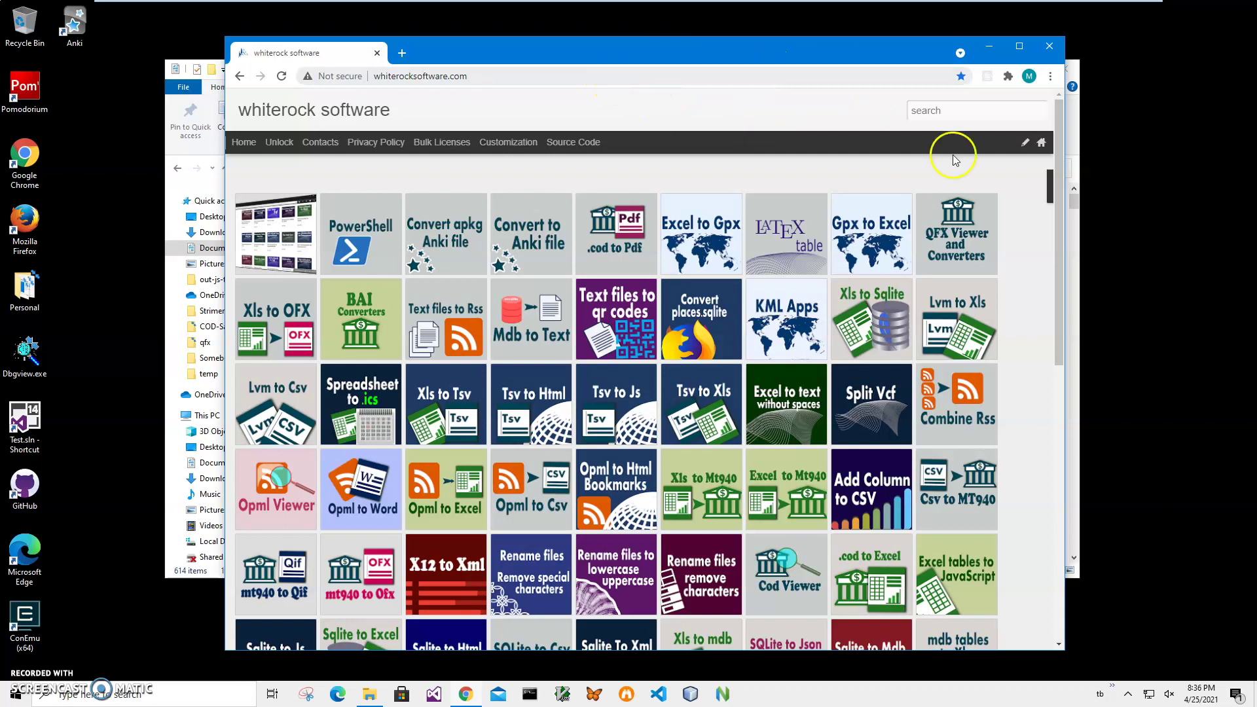
Search the site for 'anki' and download the Xls to Anki installer from 'convert to anki file'.
left_click(935, 114)
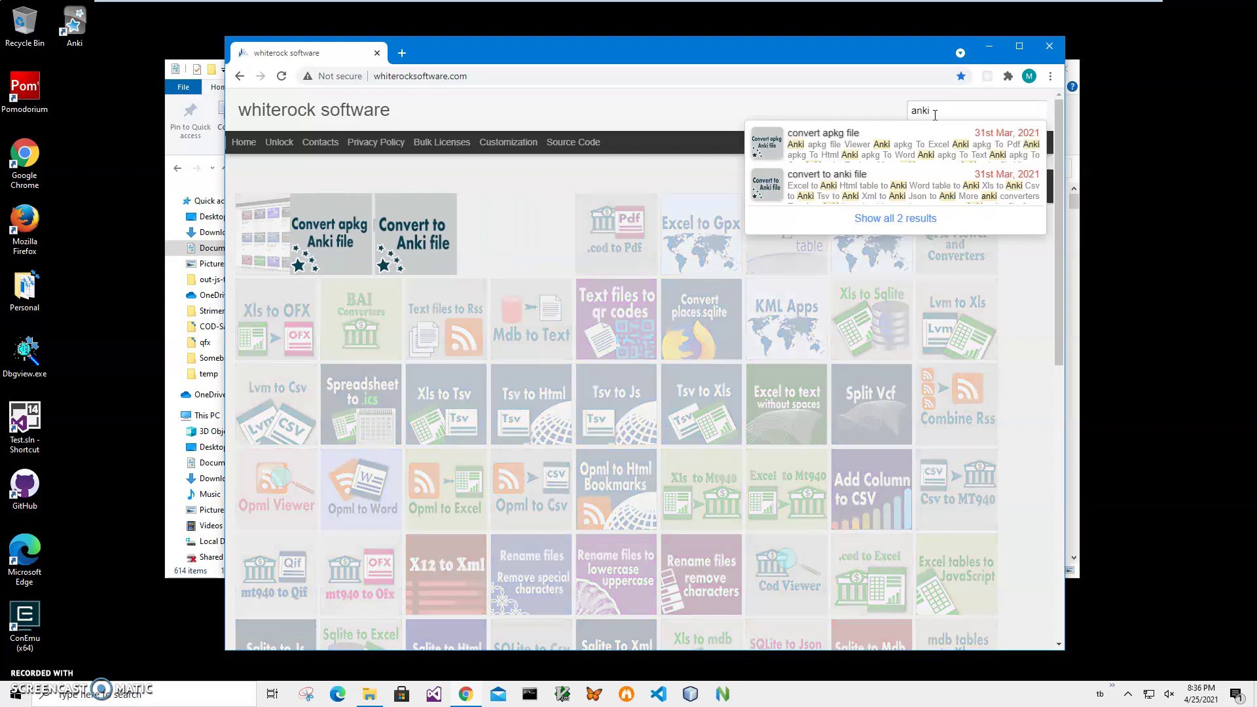
left_click(347, 237)
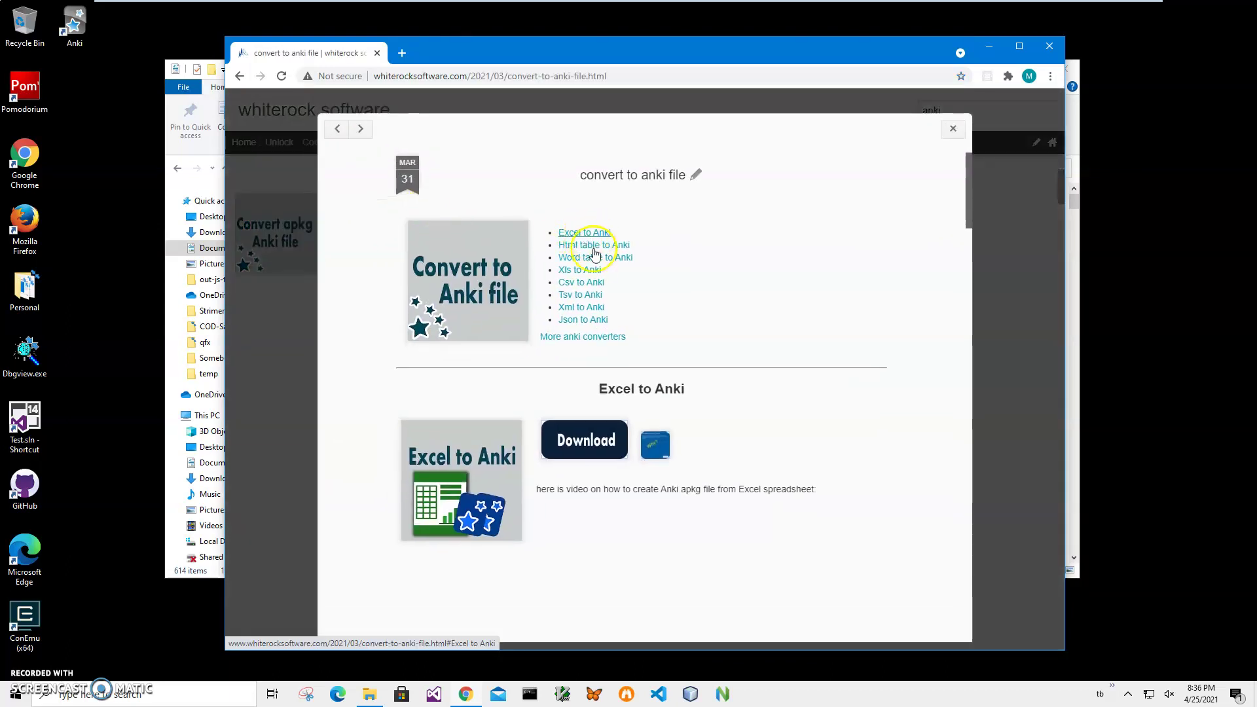
left_click(594, 274)
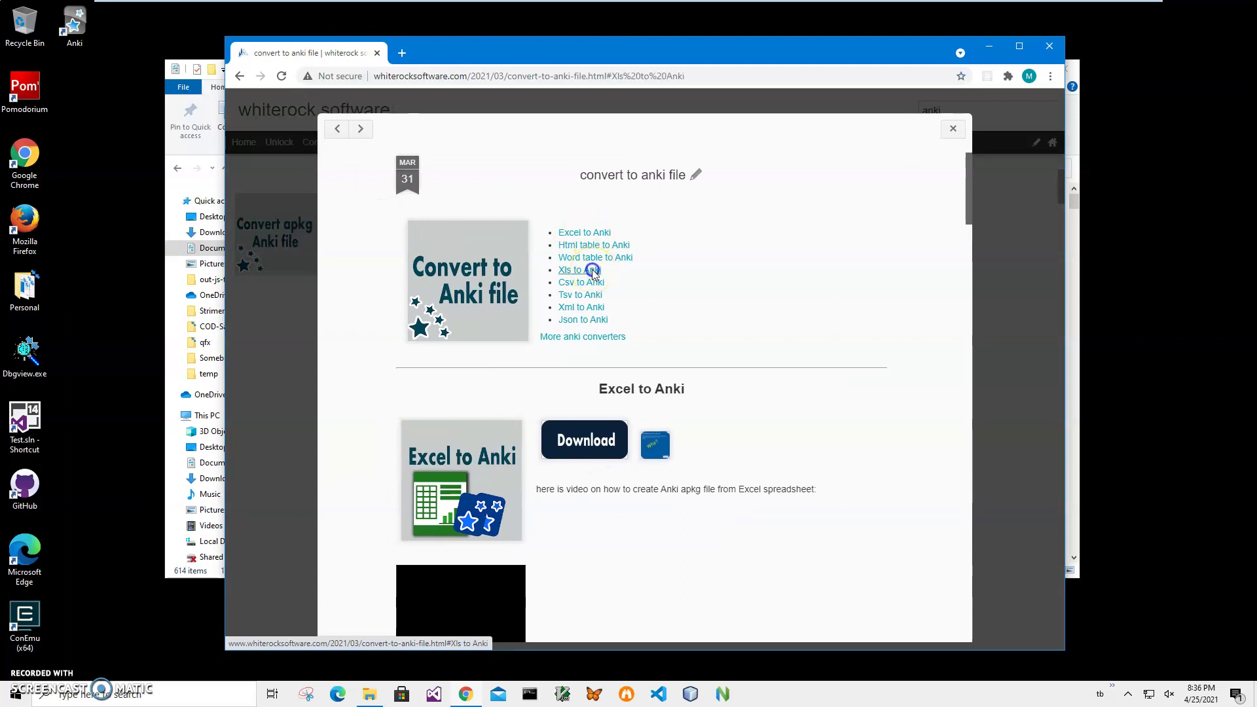
left_click(600, 218)
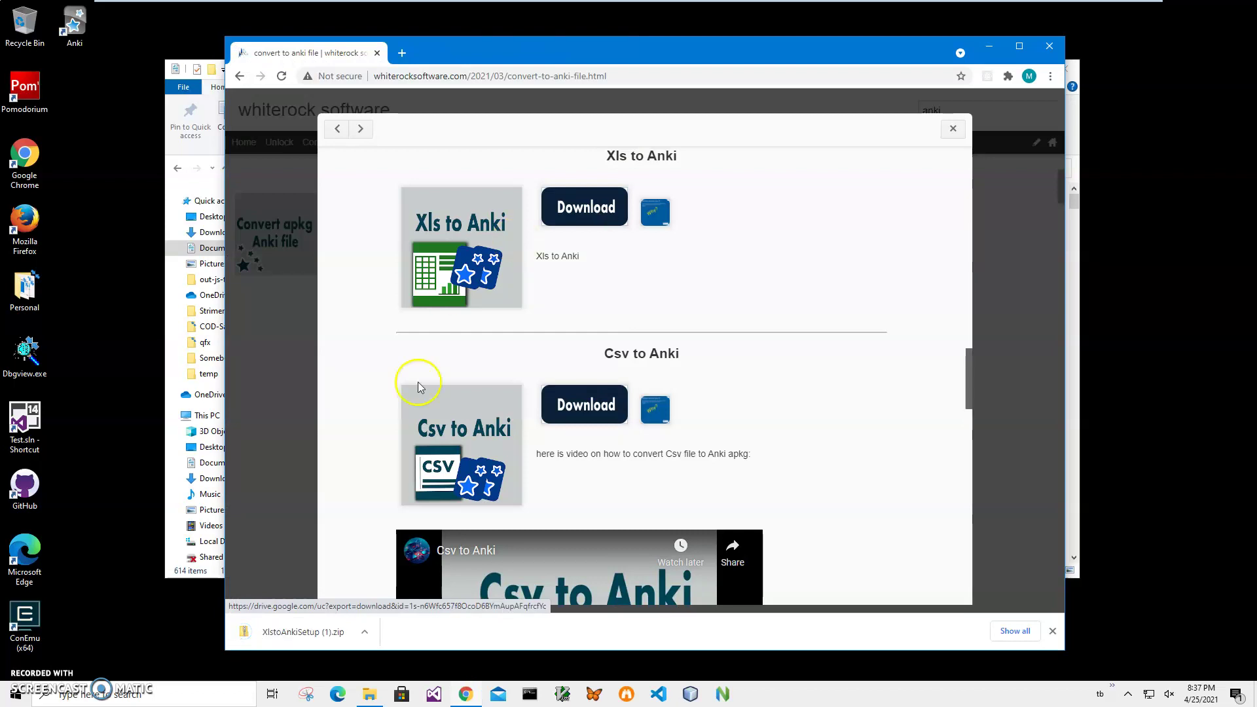
Launch XlstoAnkiSetup.msi from the downloaded zip and allow it past SmartScreen with Run anyway.
left_click(317, 634)
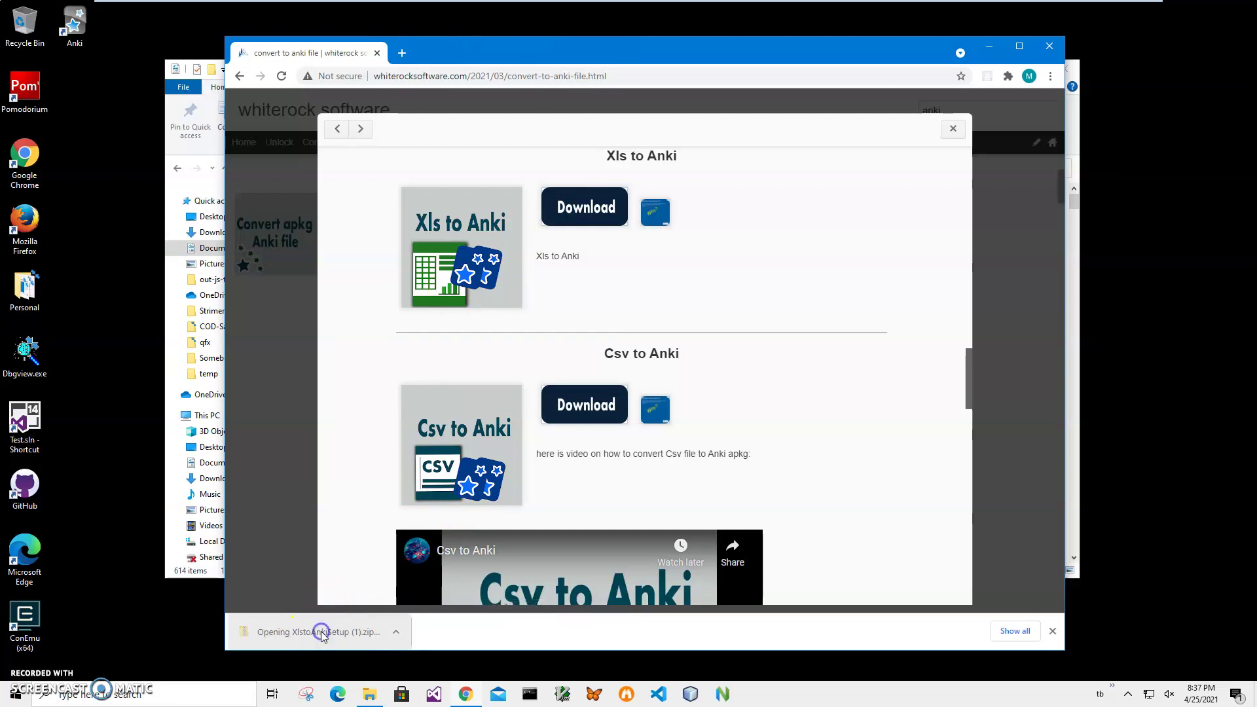
left_click(435, 246)
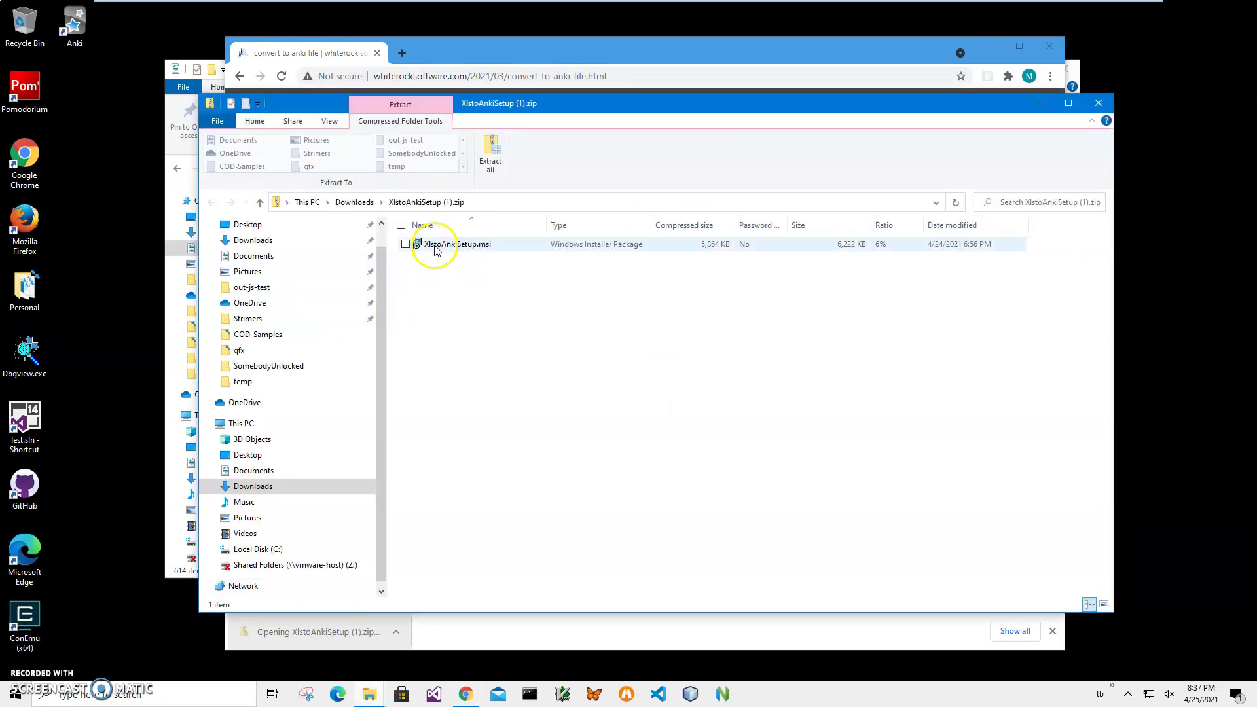
double_click(435, 247)
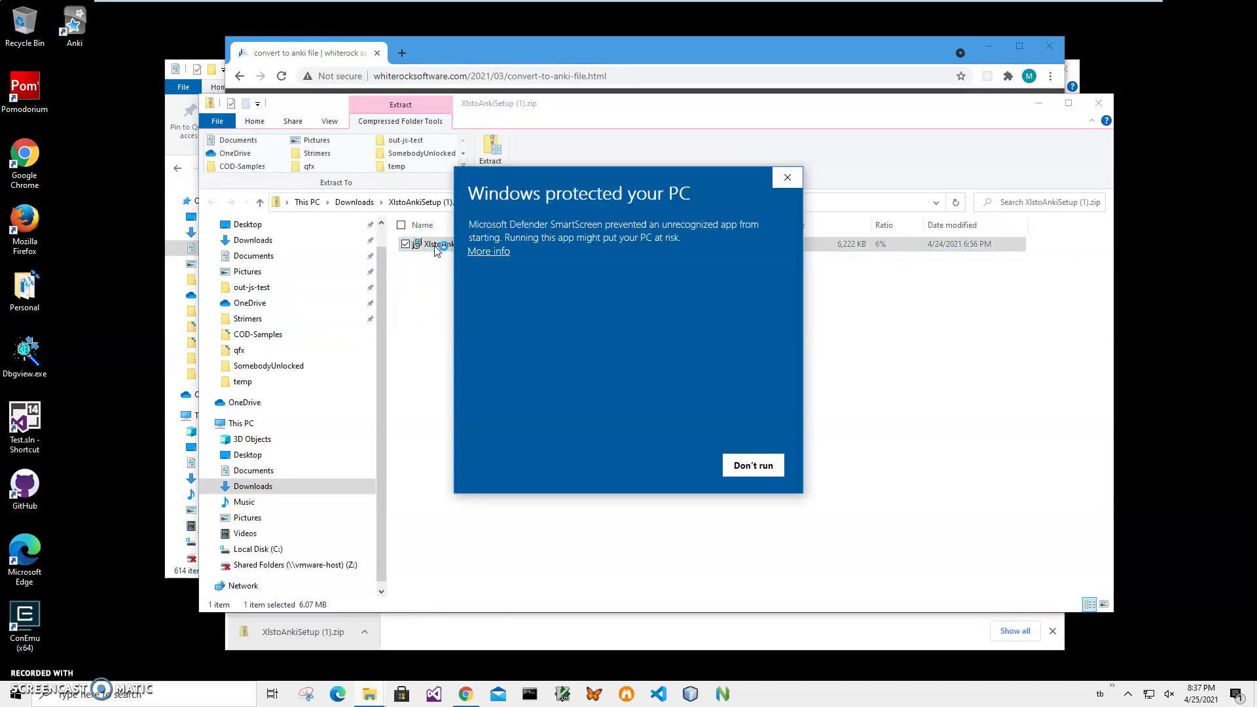
left_click(481, 258)
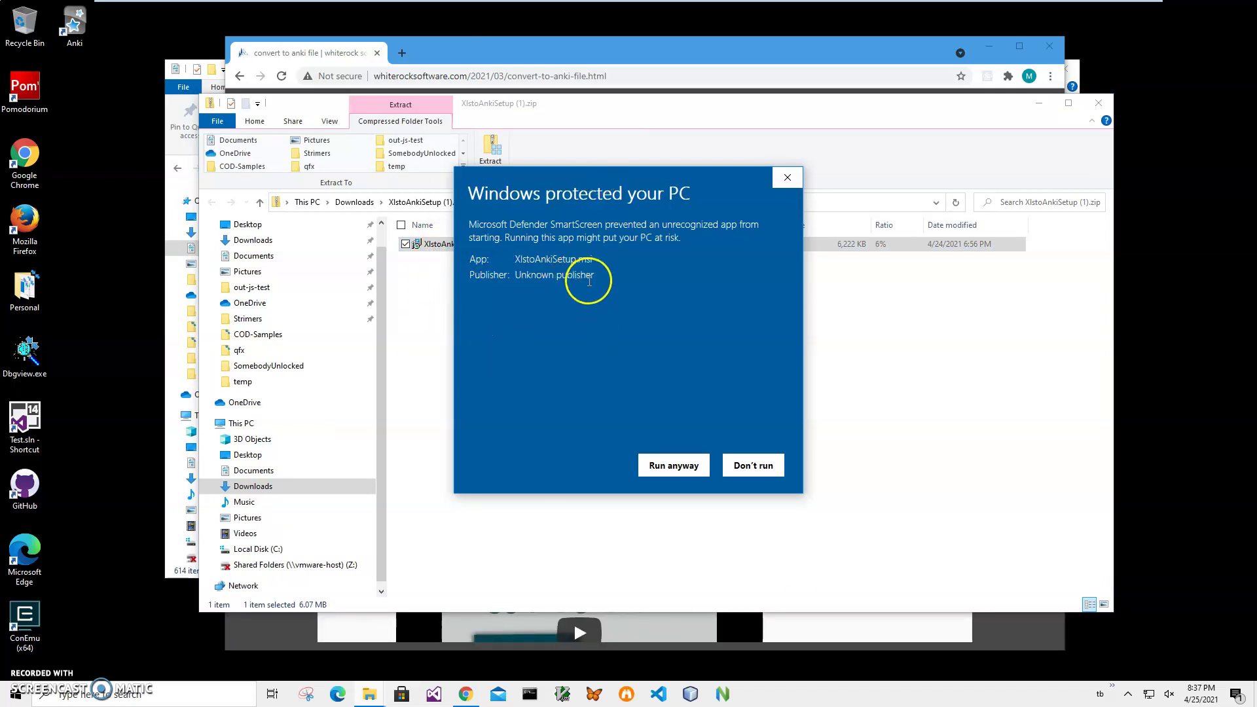
left_click_drag(600, 282, 449, 280)
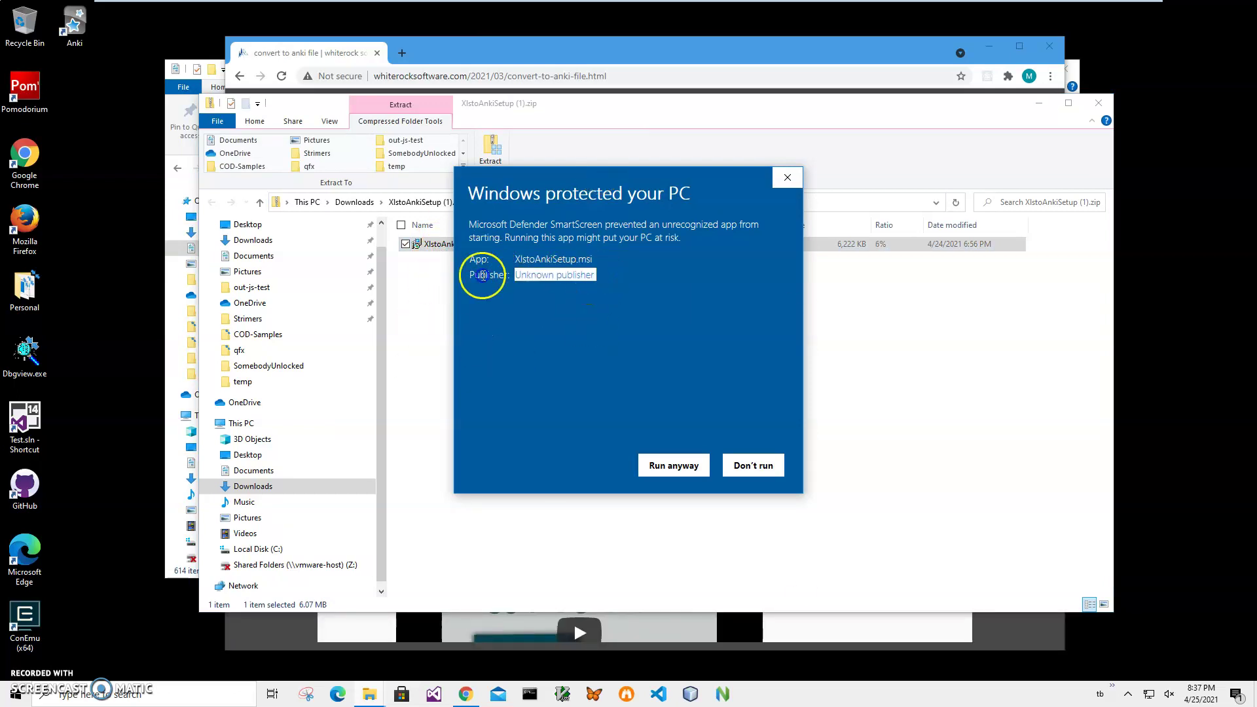
left_click(668, 464)
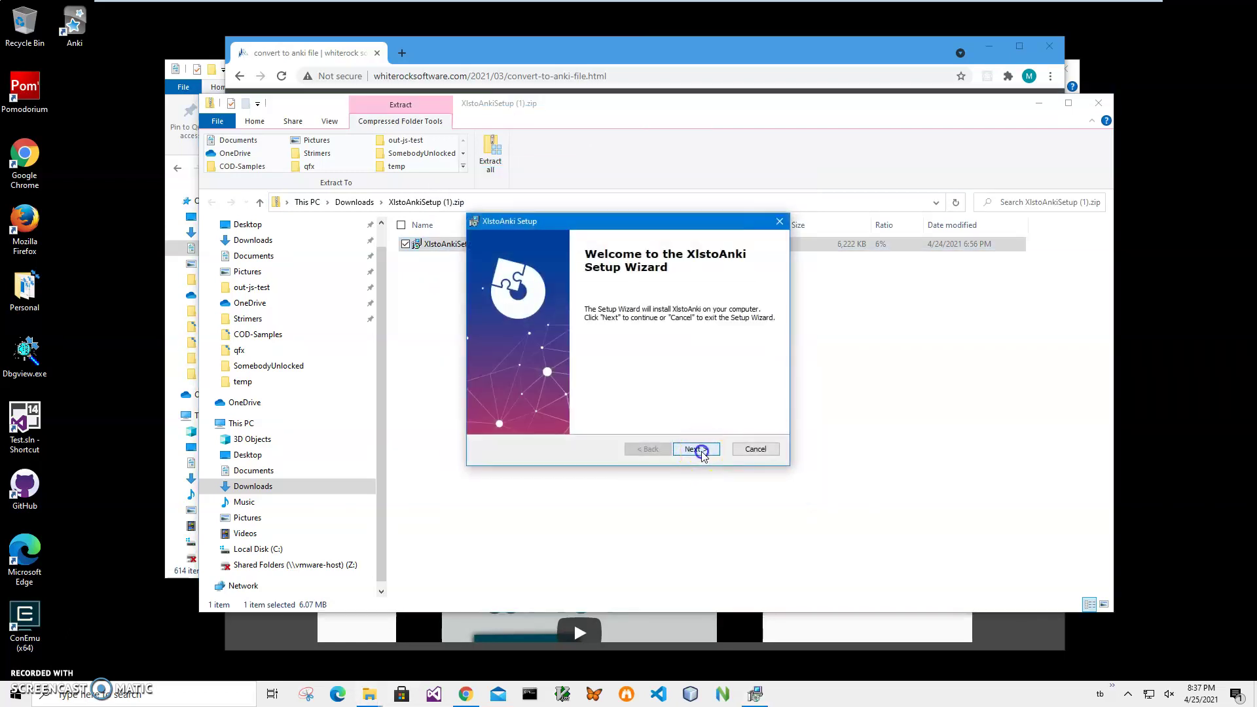
Install XlstoAnki through the setup wizard, approving the UAC prompt, and finish.
left_click(702, 454)
left_click(702, 453)
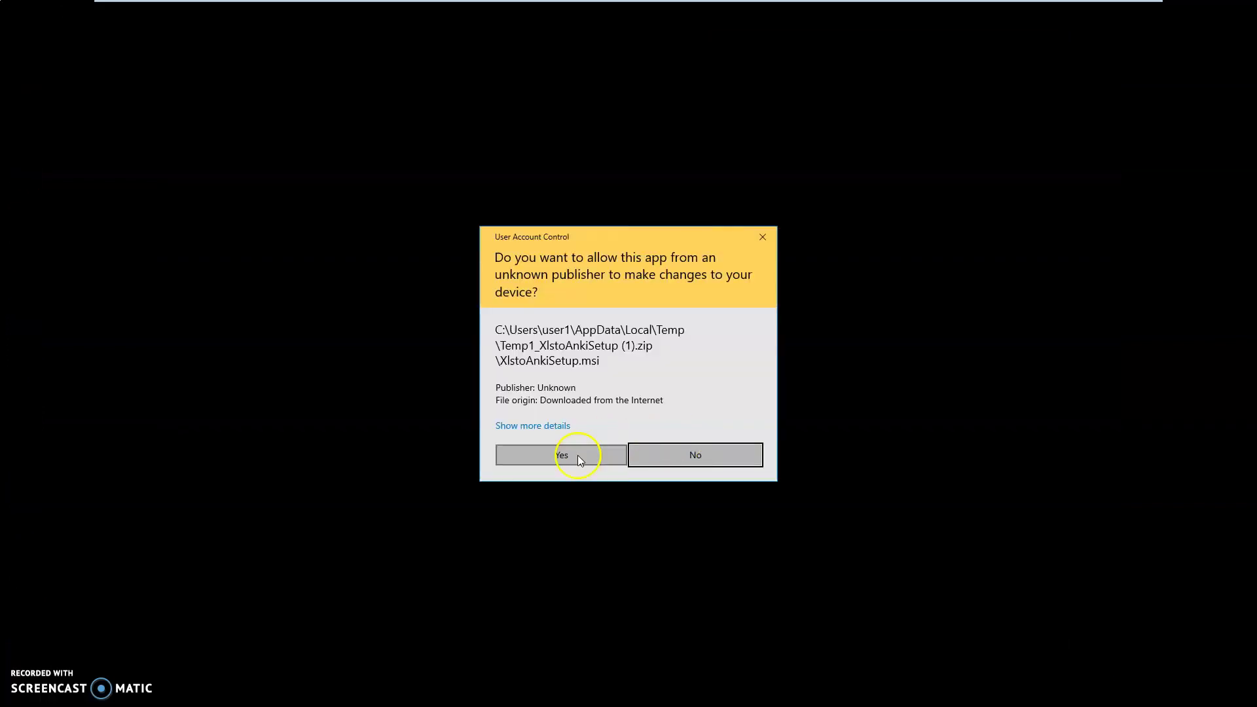
left_click(578, 454)
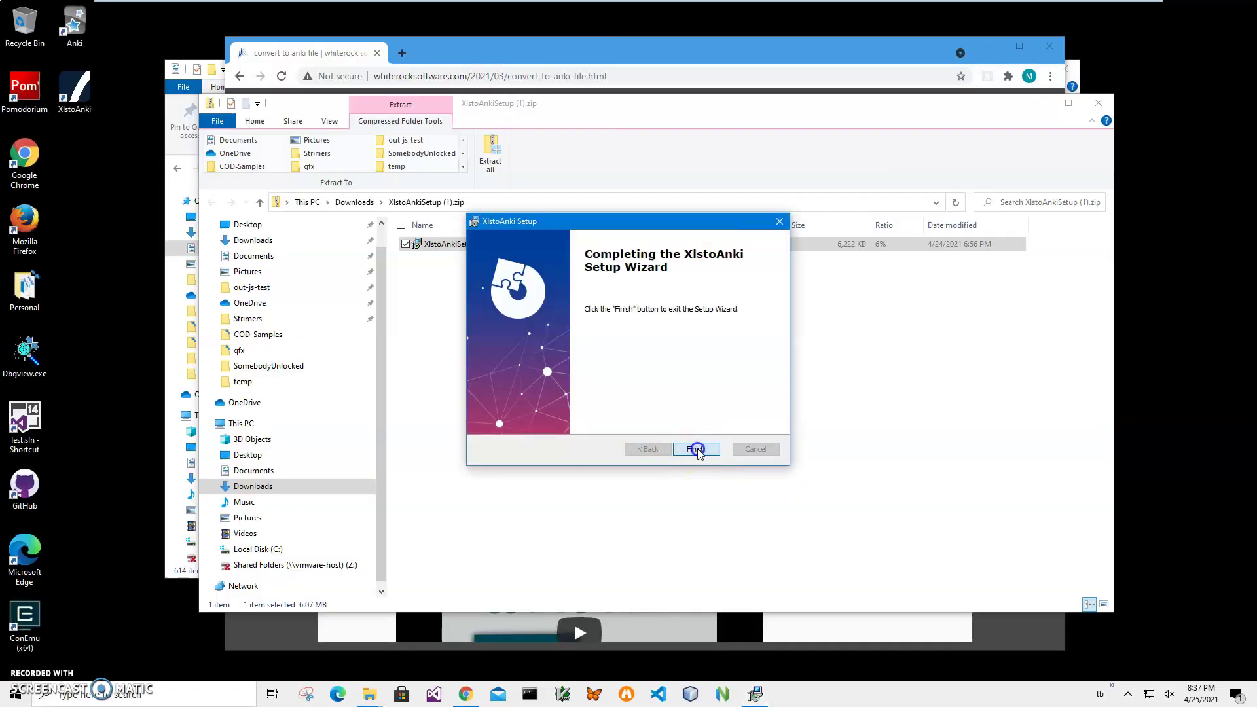
left_click(696, 450)
double_click(80, 108)
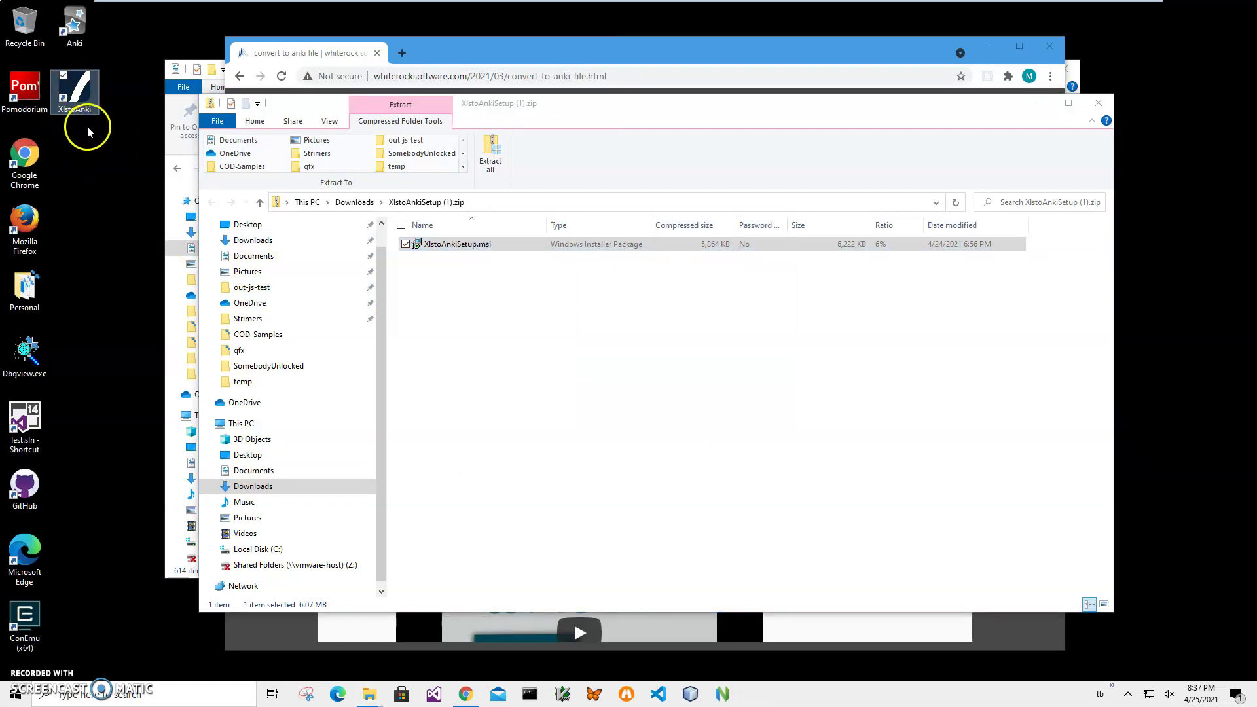
Close the zip, browser and Documents windows and launch XlstoAnki from the desktop.
left_click(1098, 103)
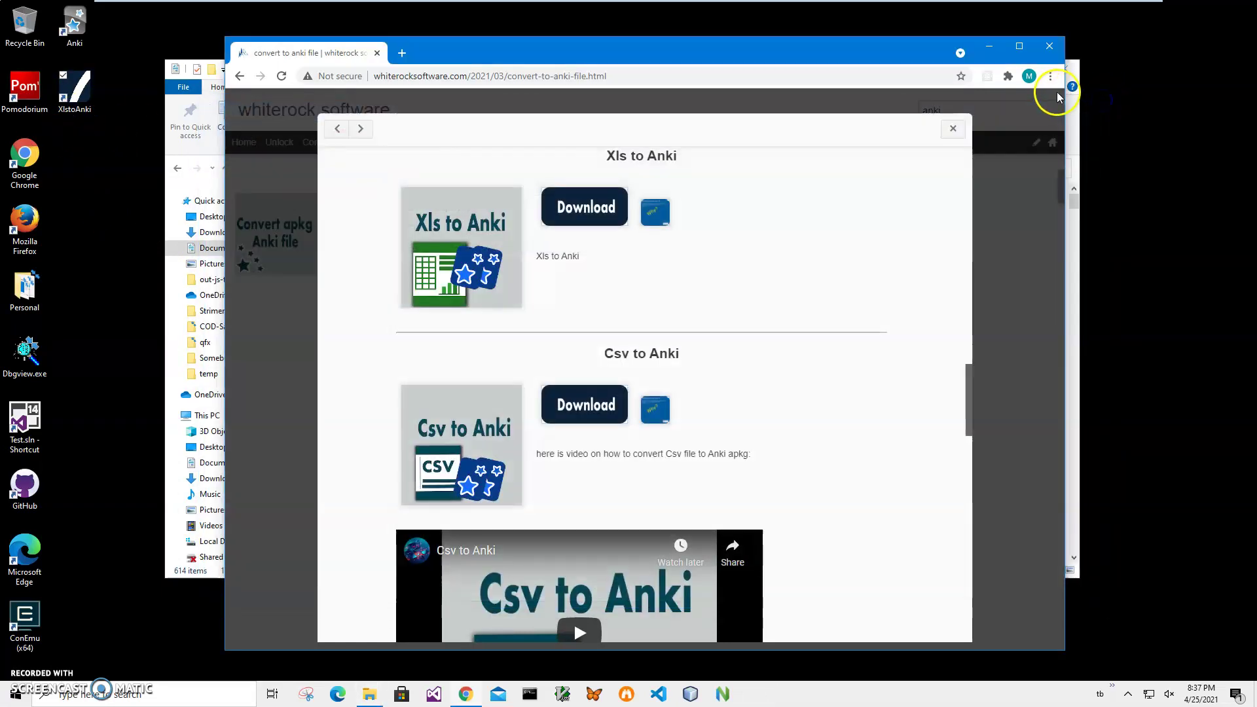
left_click(1050, 46)
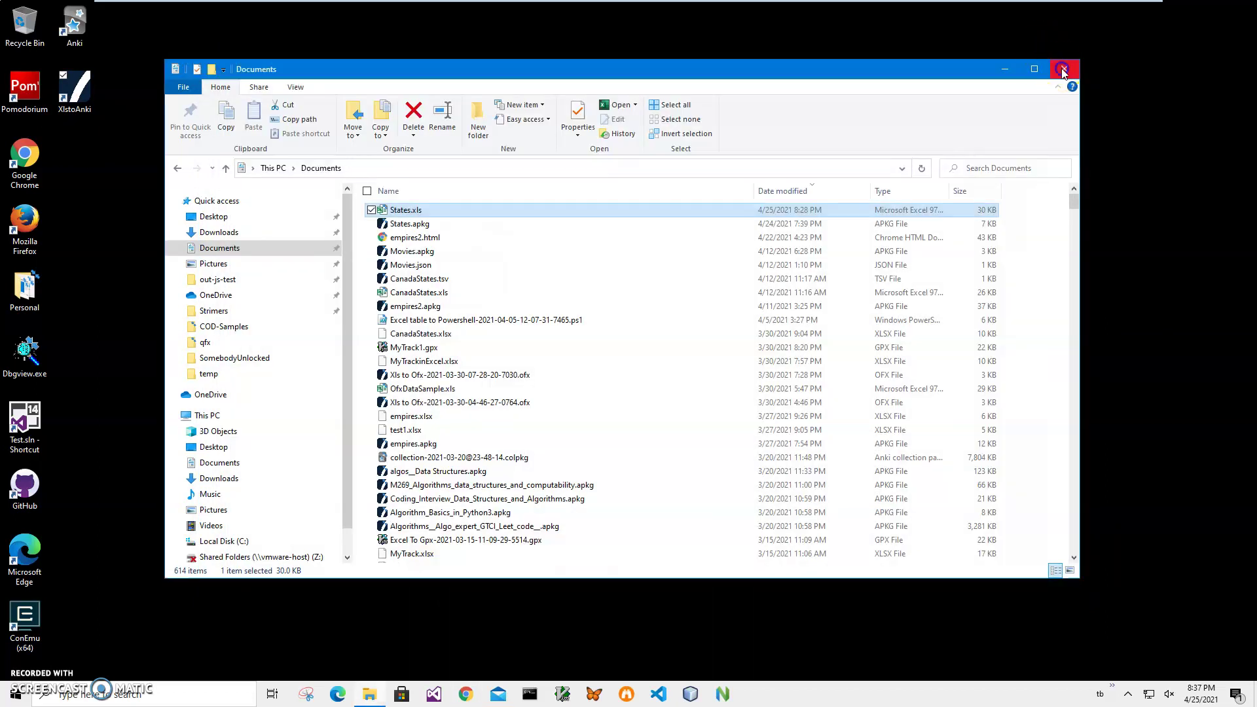
left_click(1062, 70)
double_click(75, 92)
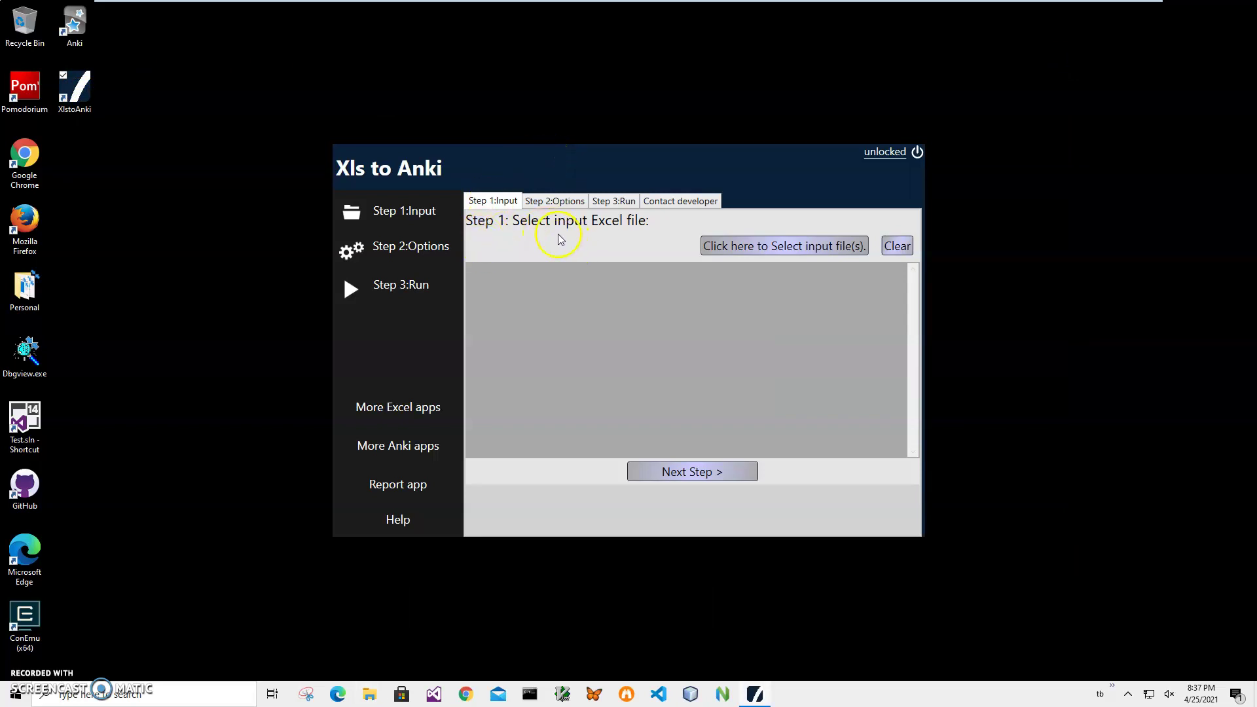
Load States.xls from Documents as the input file and proceed to conversion options.
left_click(750, 249)
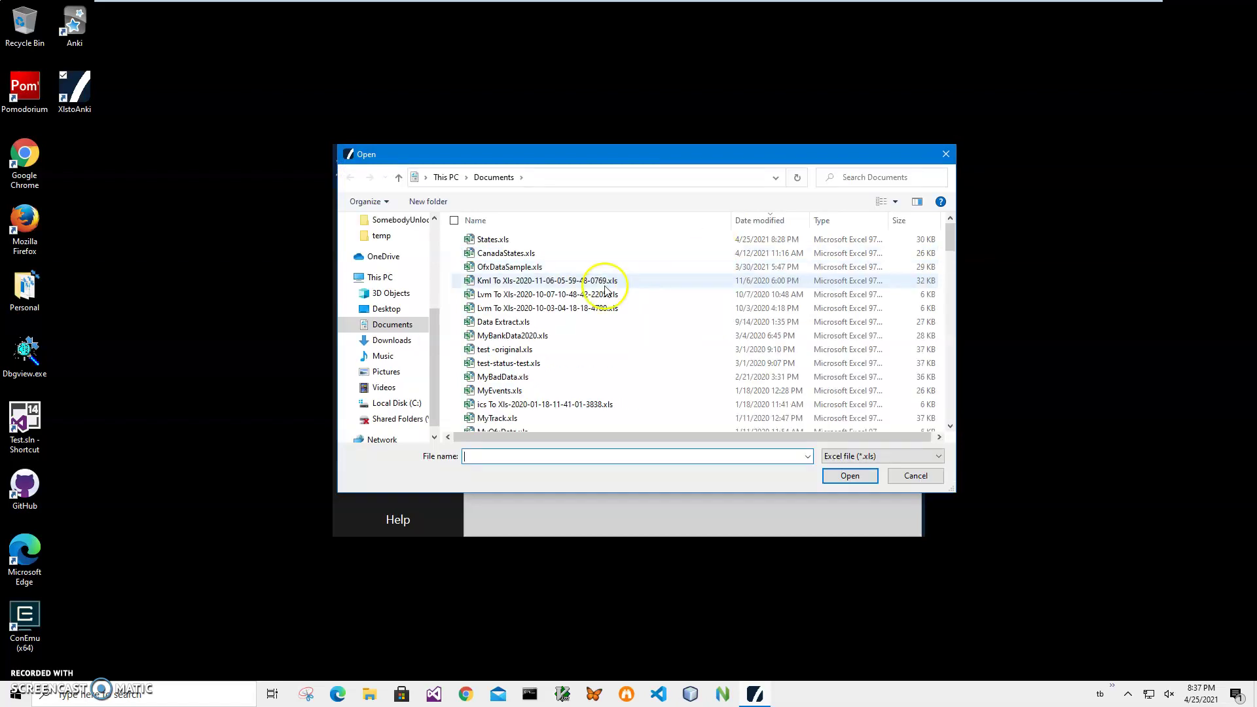
left_click(508, 240)
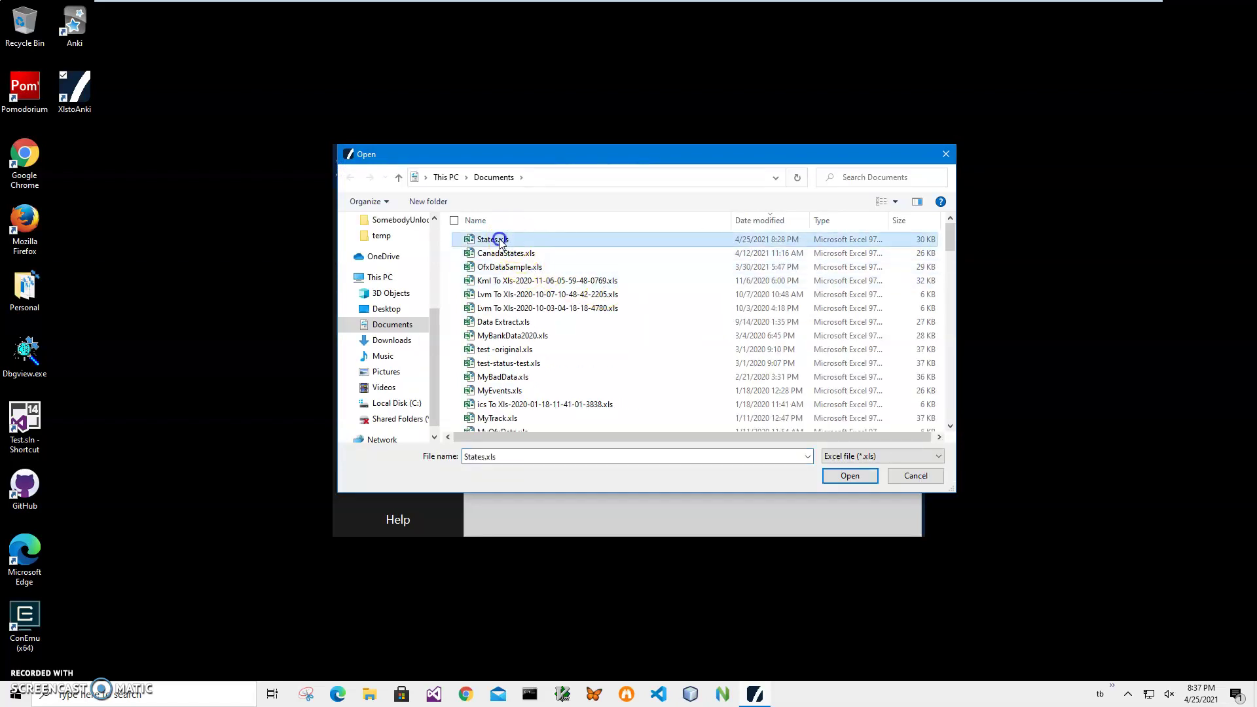
double_click(499, 239)
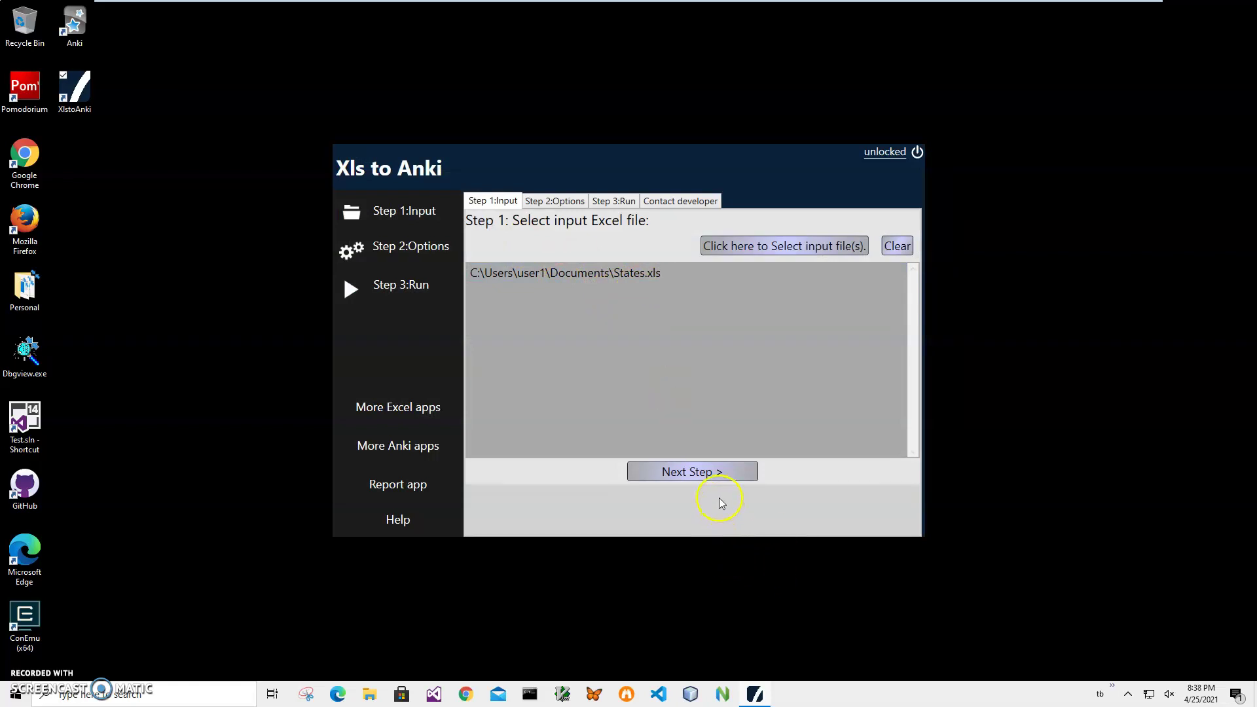
left_click(708, 471)
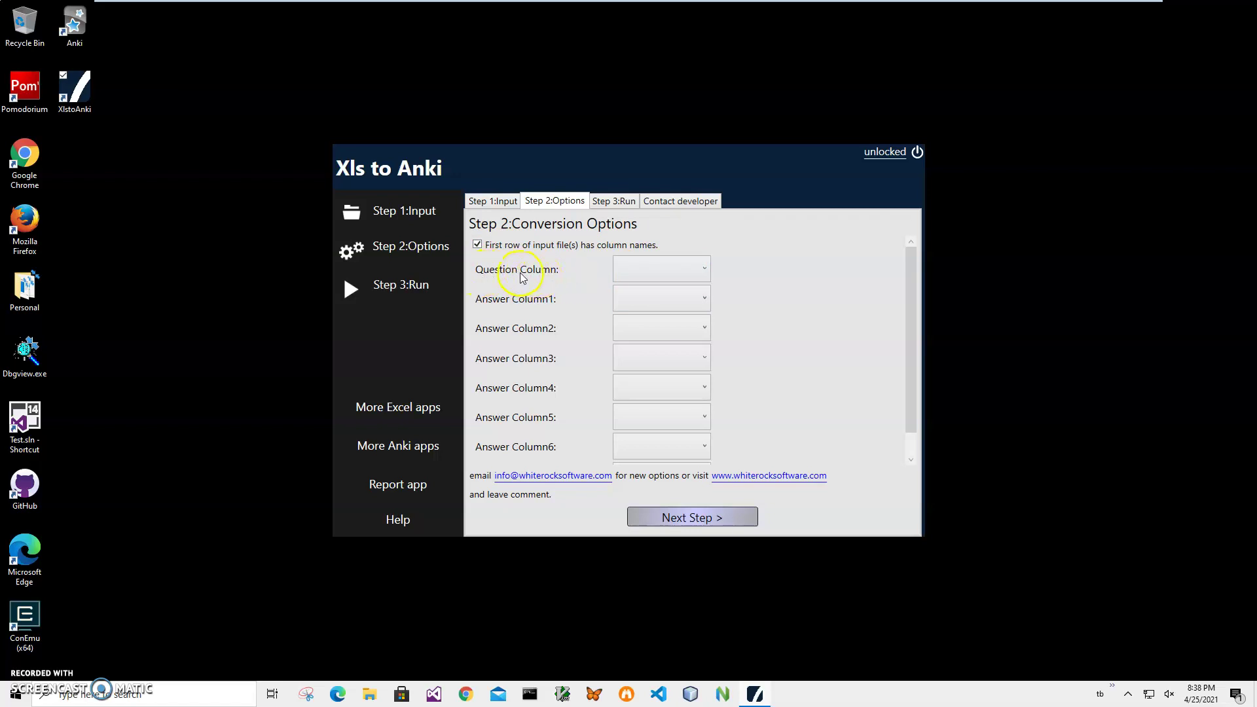
Assign StateName to the question and StateCode, Region, SubRegion to answer columns 1, 2 and 3.
left_click(651, 274)
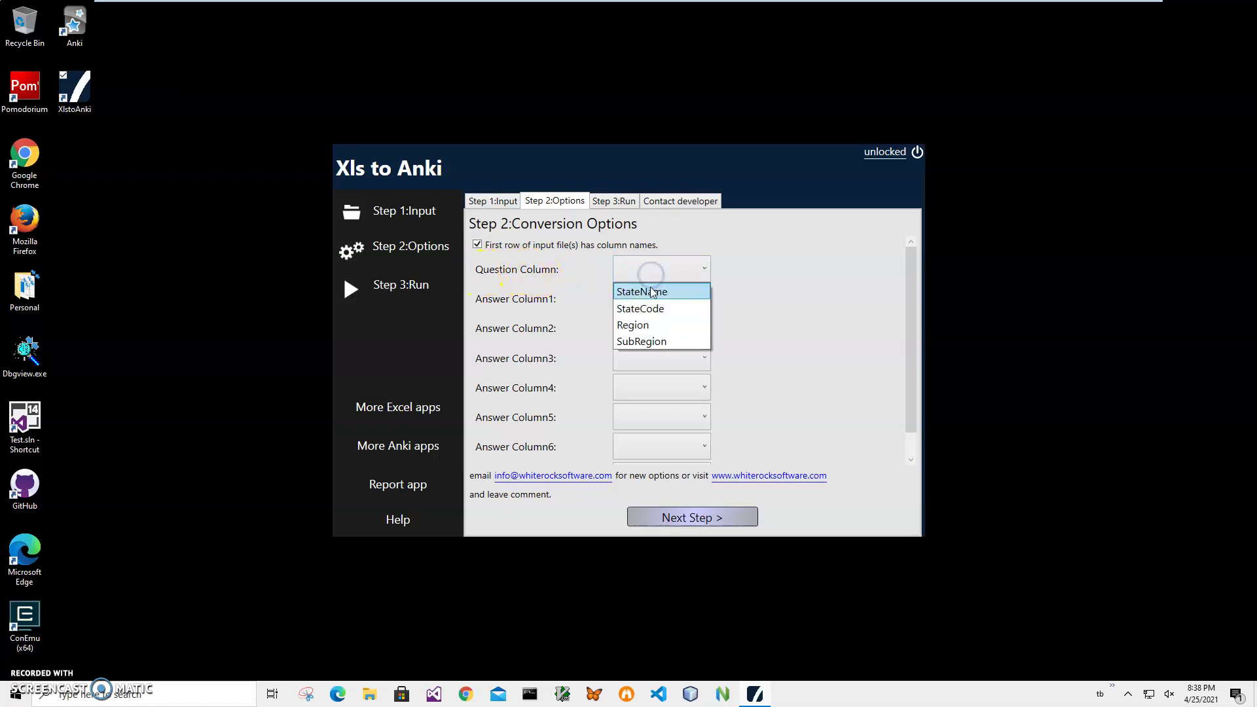
left_click(653, 292)
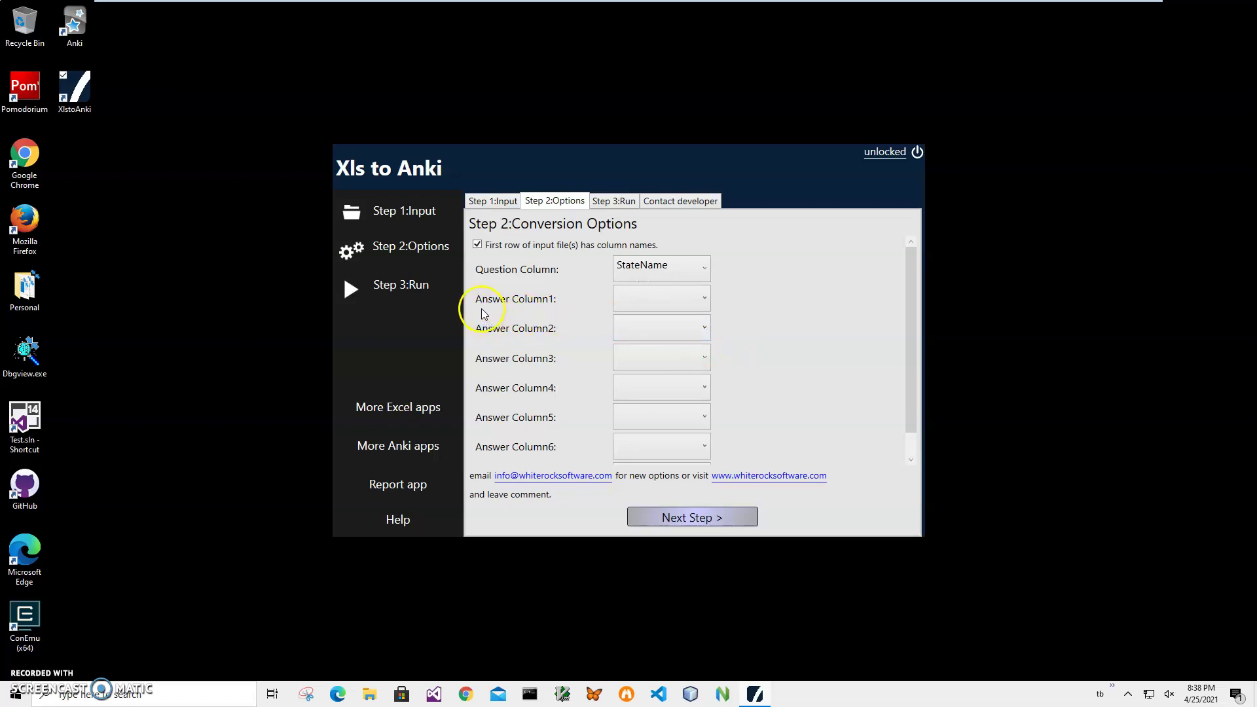
left_click(649, 310)
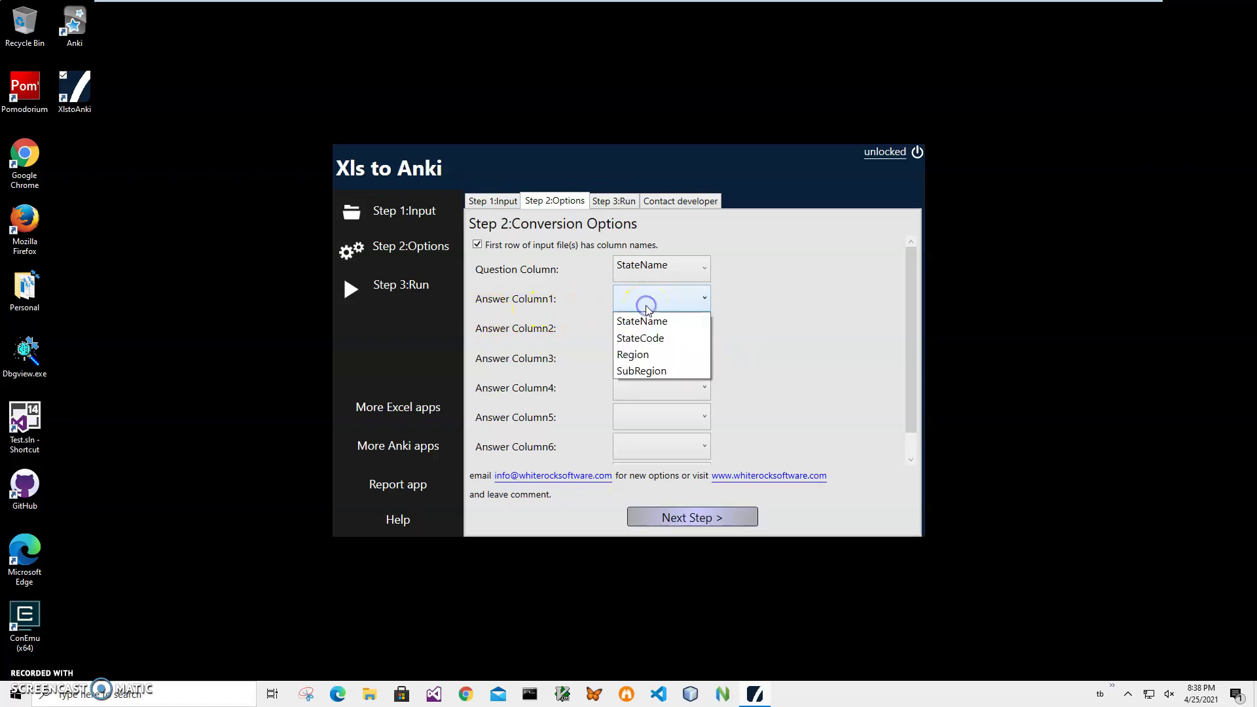
left_click(655, 337)
left_click(657, 336)
left_click(656, 384)
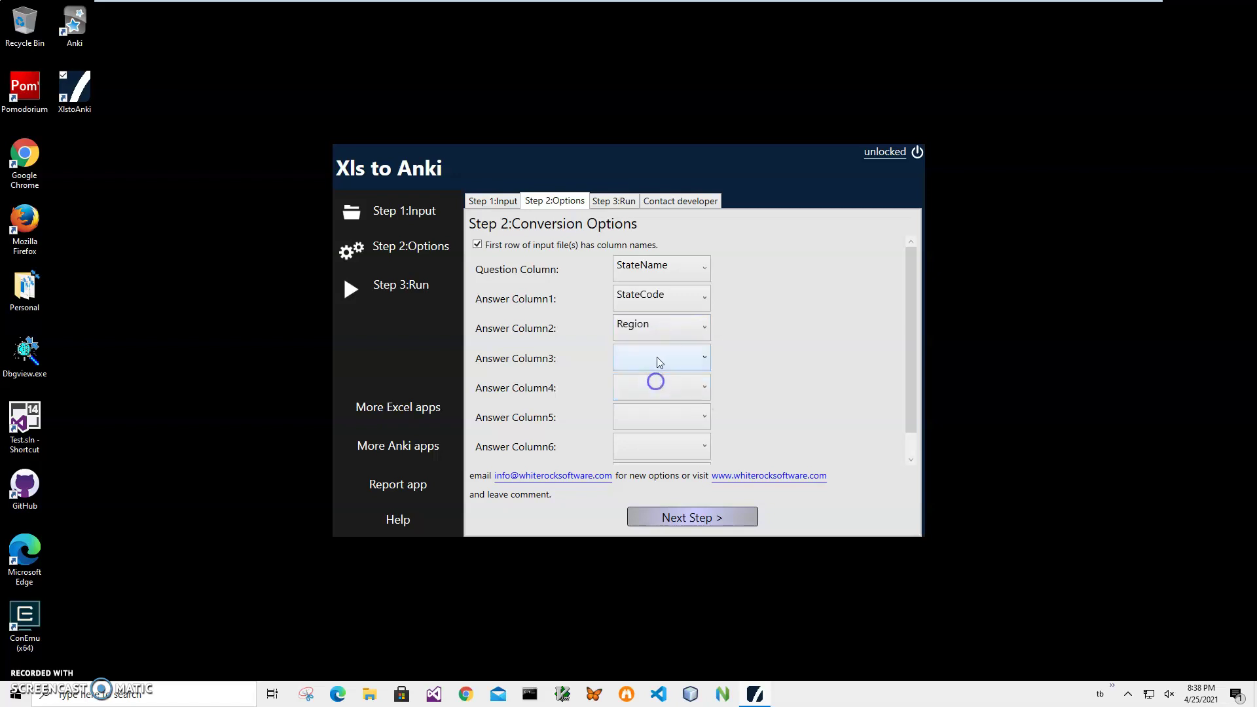
left_click(658, 353)
left_click(655, 430)
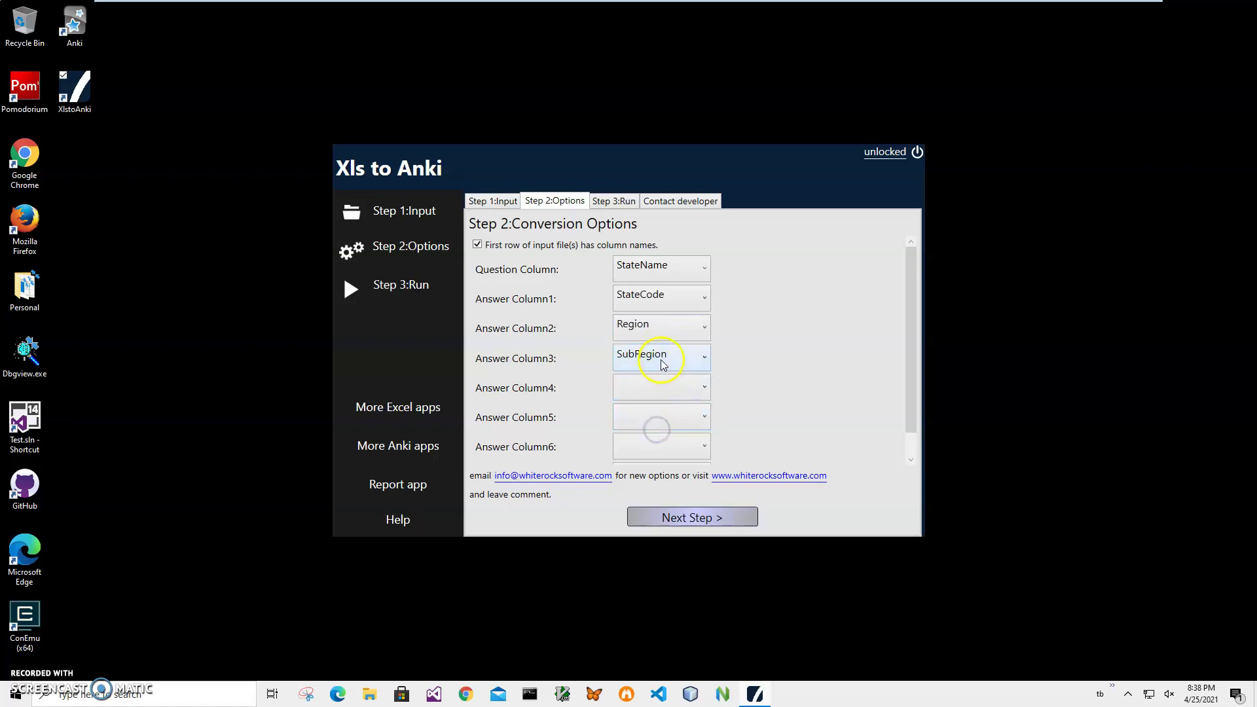
left_click_drag(909, 373, 917, 306)
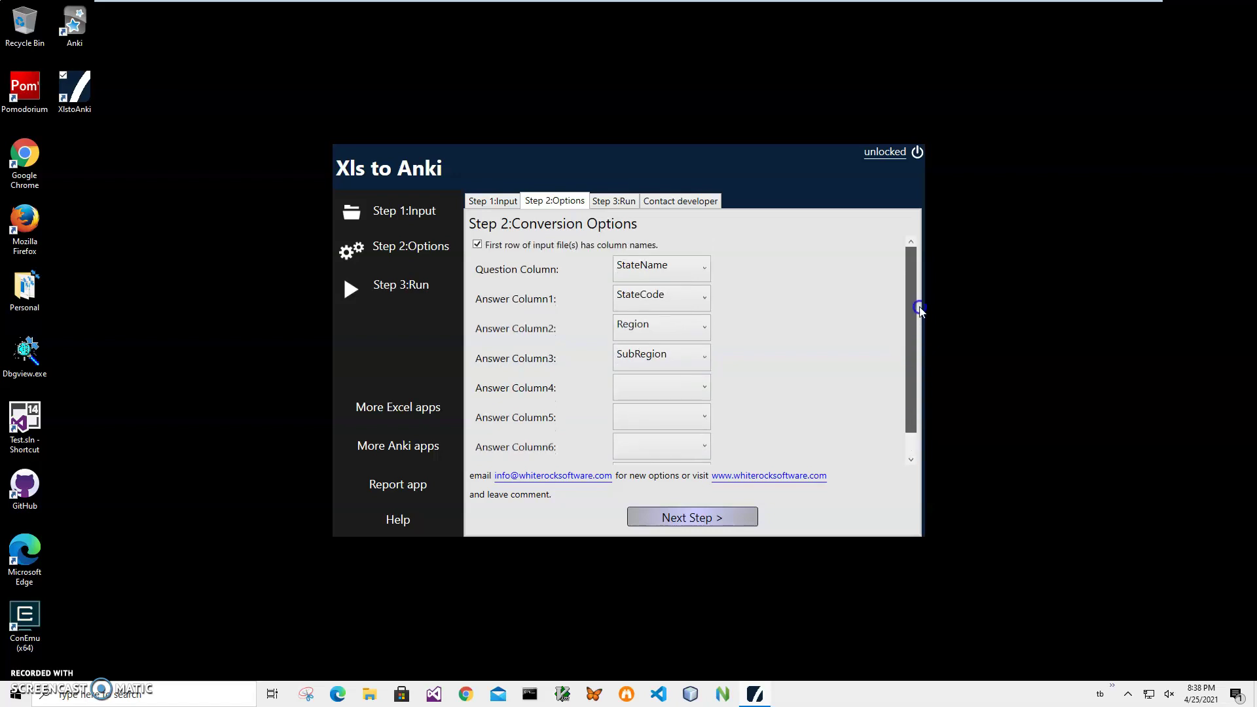
Run the conversion and save the resulting deck under the name States2.apkg.
left_click(693, 519)
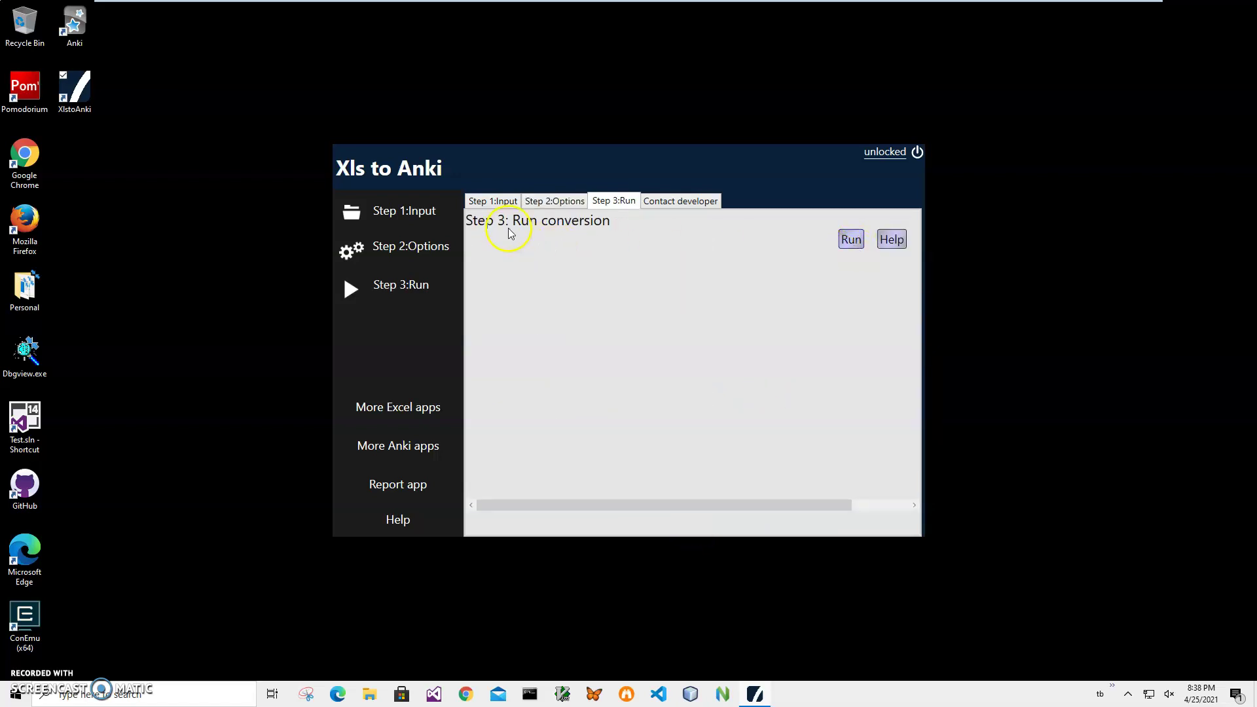
left_click(852, 240)
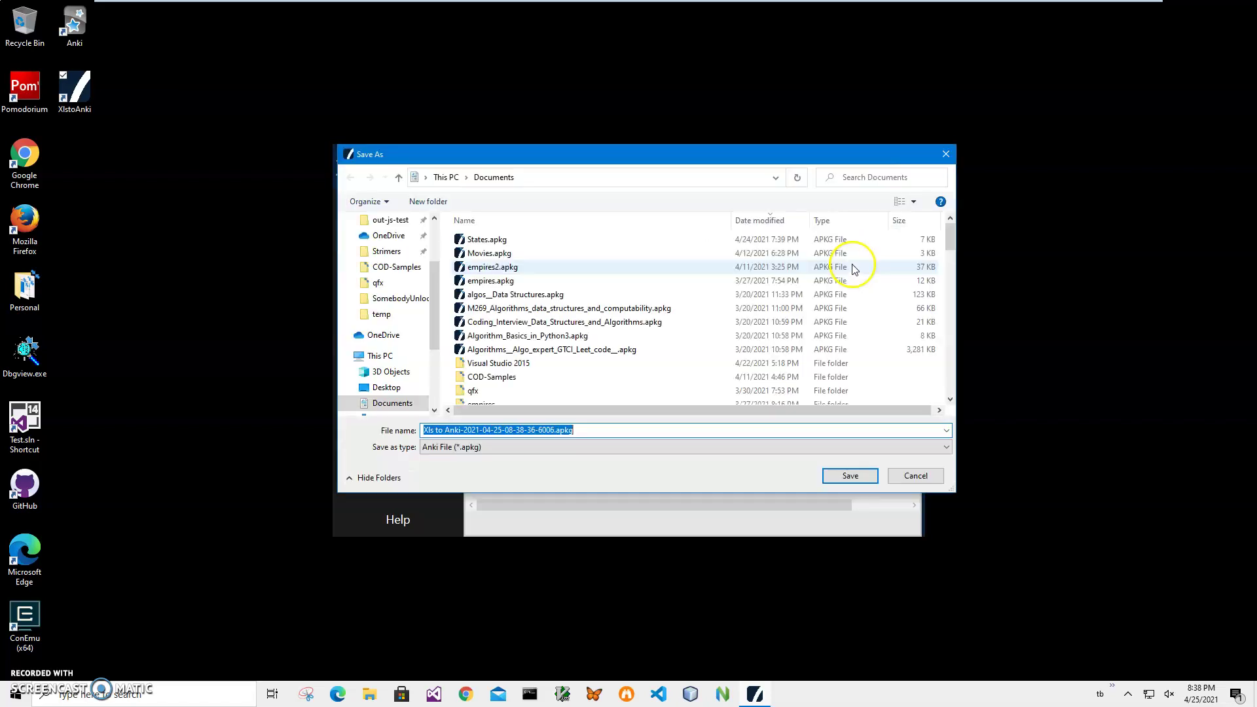
left_click_drag(556, 431, 334, 427)
type("States2")
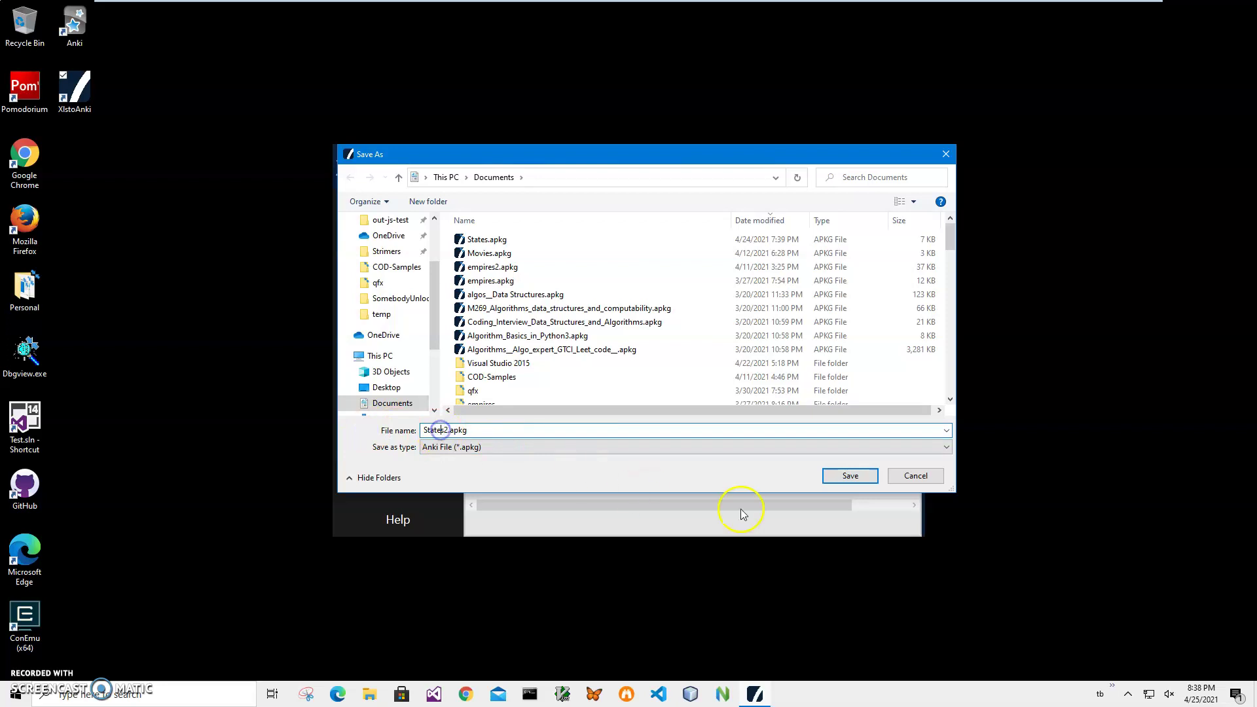
left_click(860, 487)
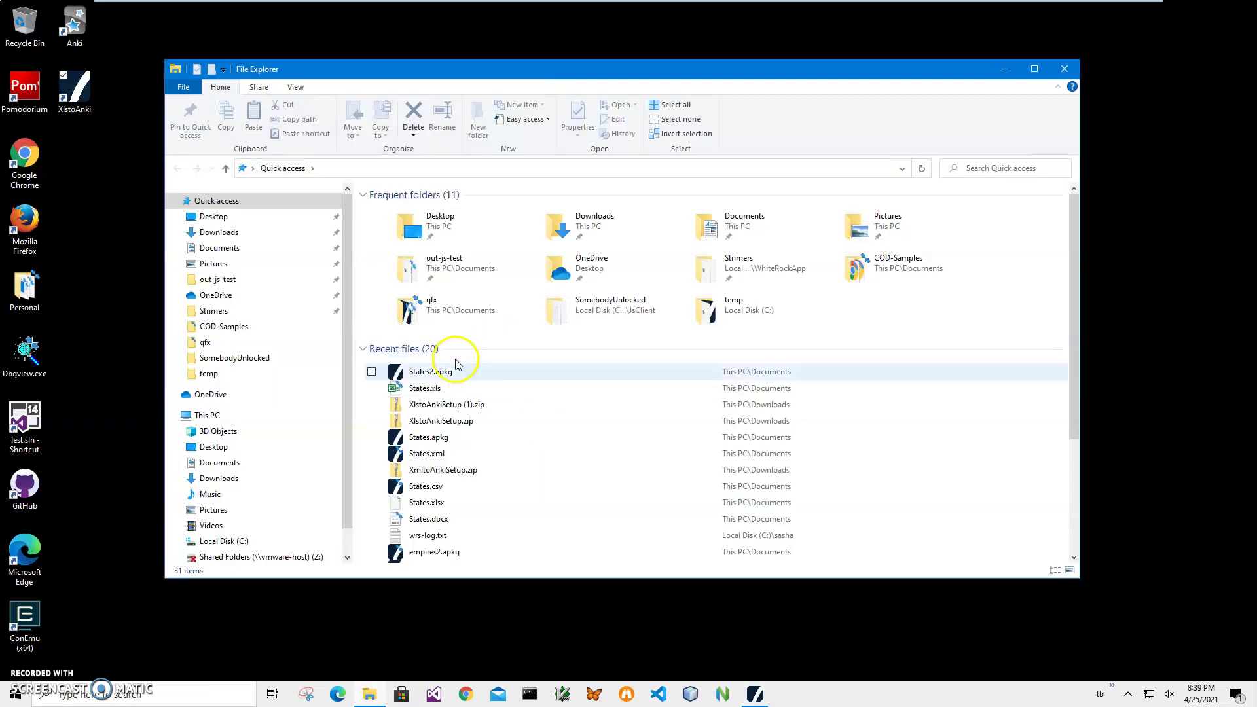
Open States2.apkg in the viewer and inspect the Alabama, Alaska, California and Arizona cards.
left_click(435, 372)
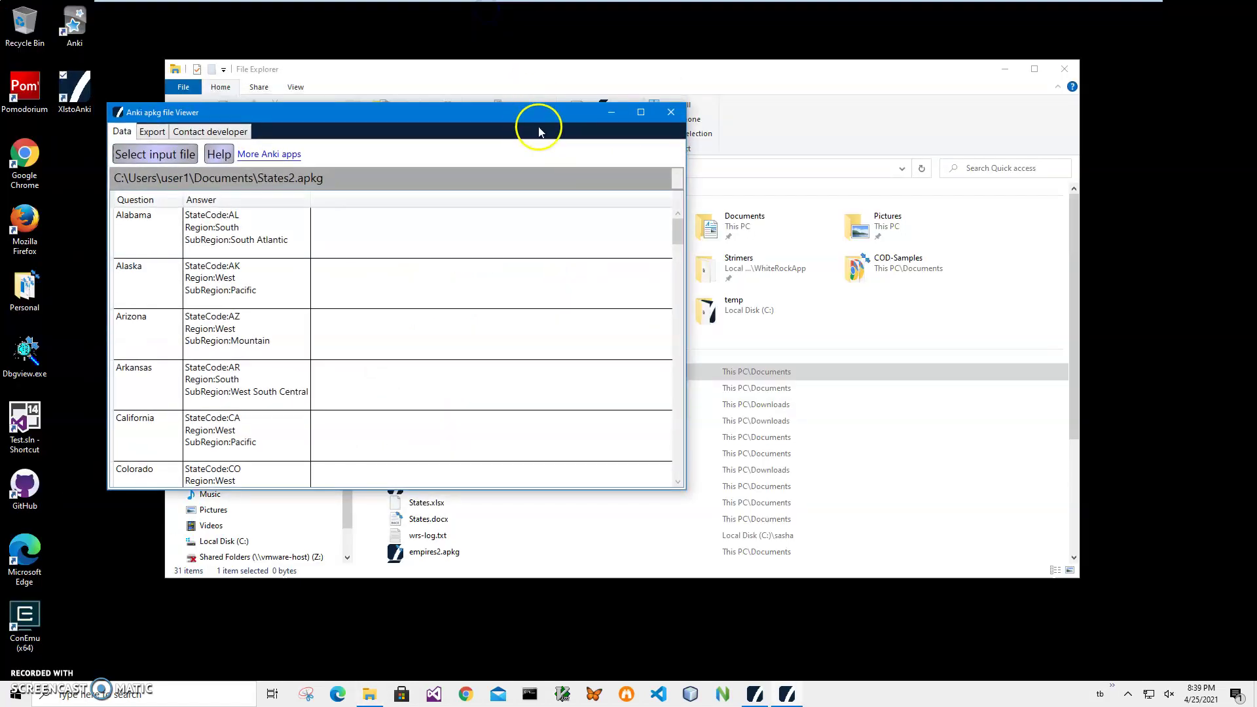
left_click_drag(539, 131, 696, 149)
left_click(380, 255)
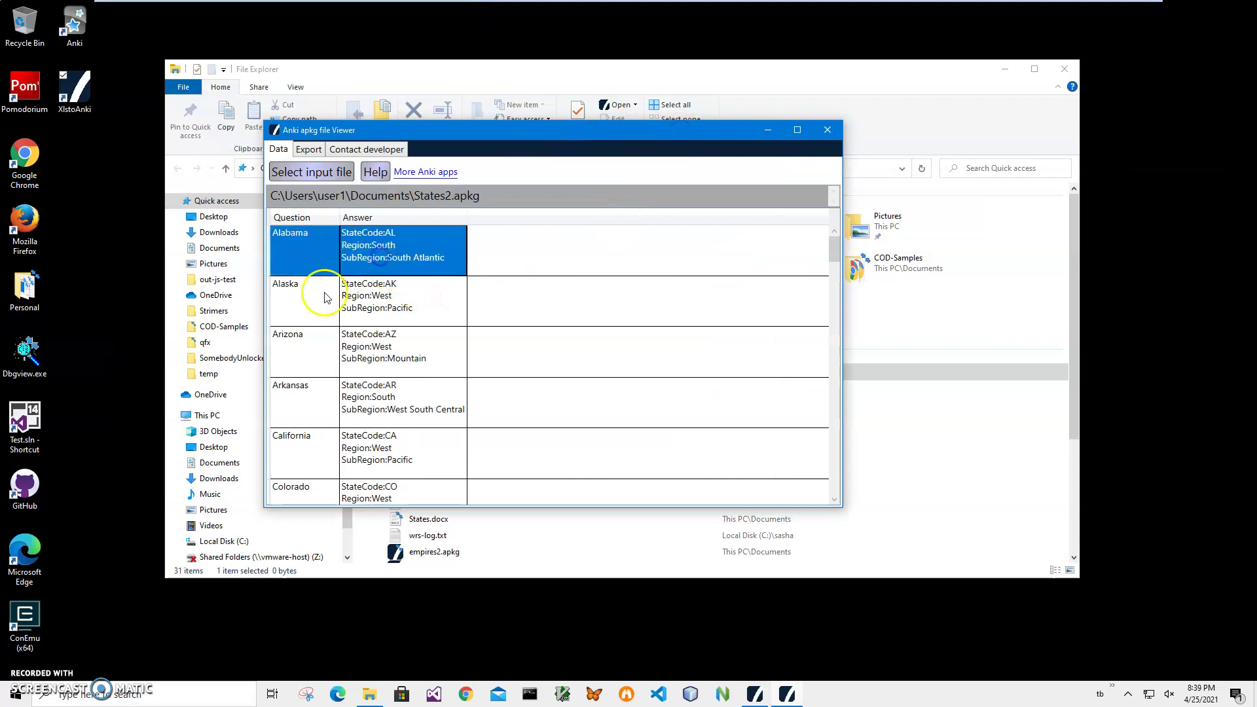
left_click(325, 298)
left_click(348, 461)
left_click(358, 342)
left_click(359, 260)
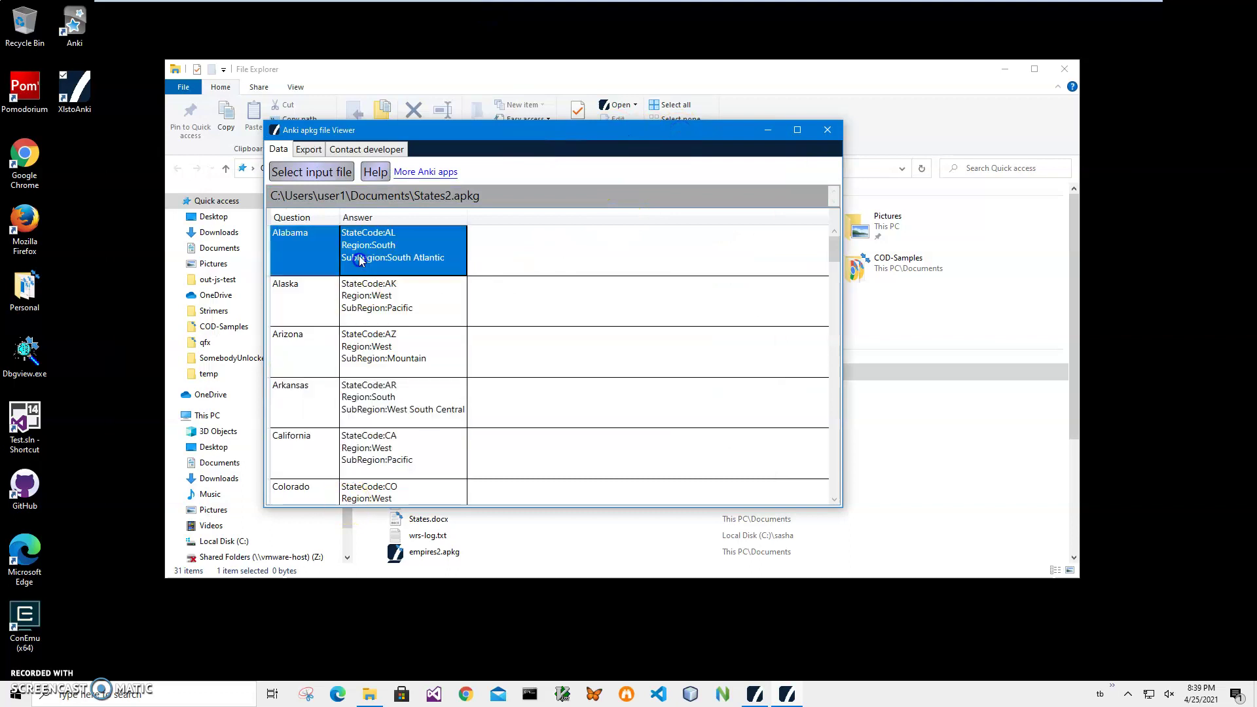
Look at the Export options, then return to the Data table and browse the cards.
left_click(308, 149)
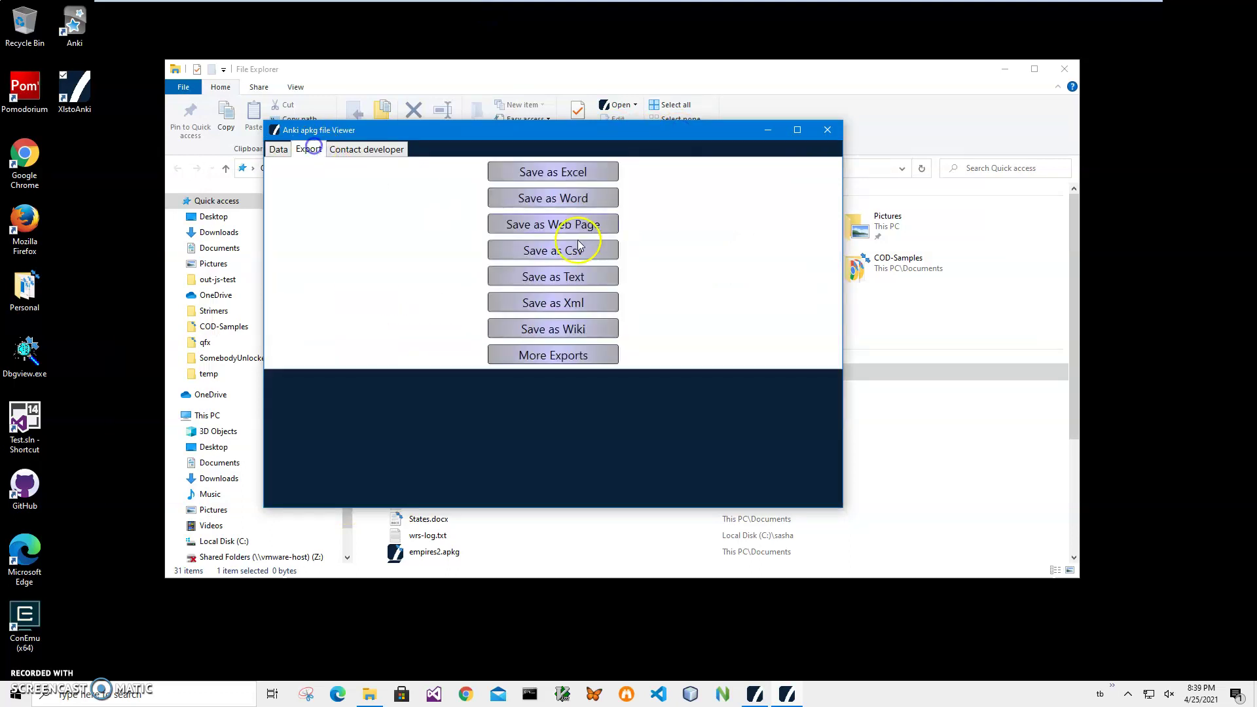
left_click(278, 149)
left_click(366, 252)
scroll(392, 425, "down", 6)
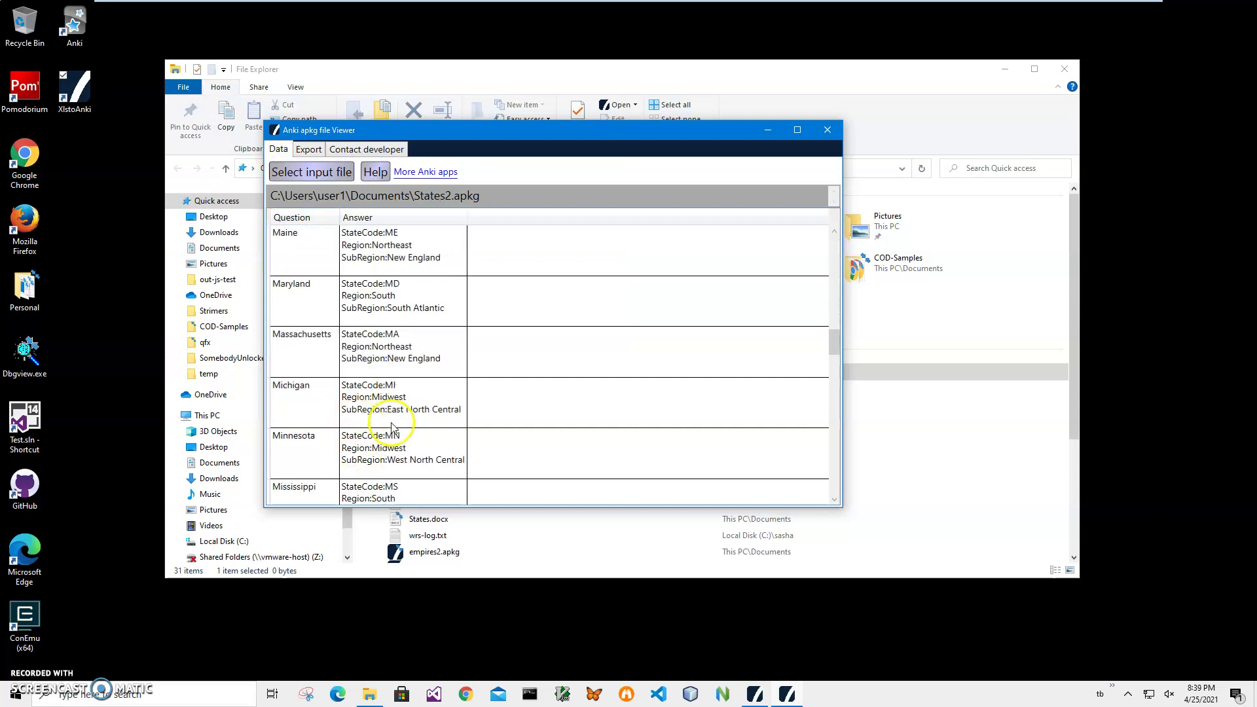
scroll(393, 419, "down", 9)
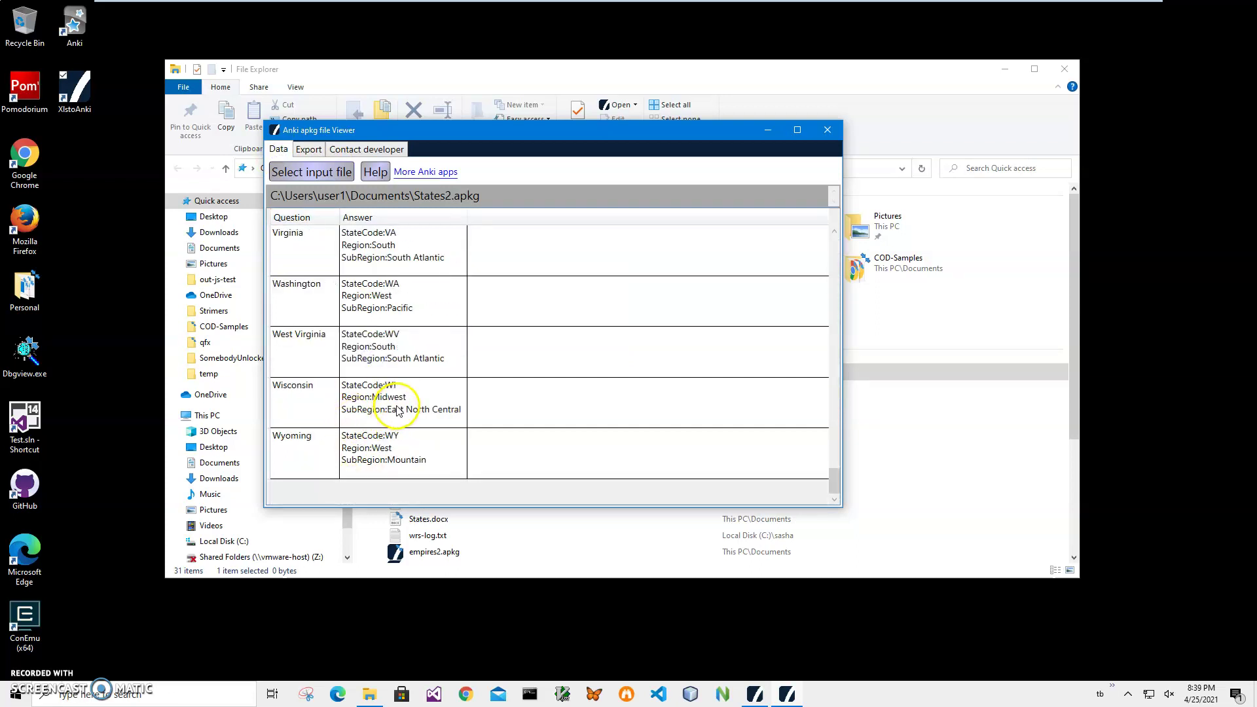
scroll(398, 411, "up", 6)
scroll(403, 411, "down", 5)
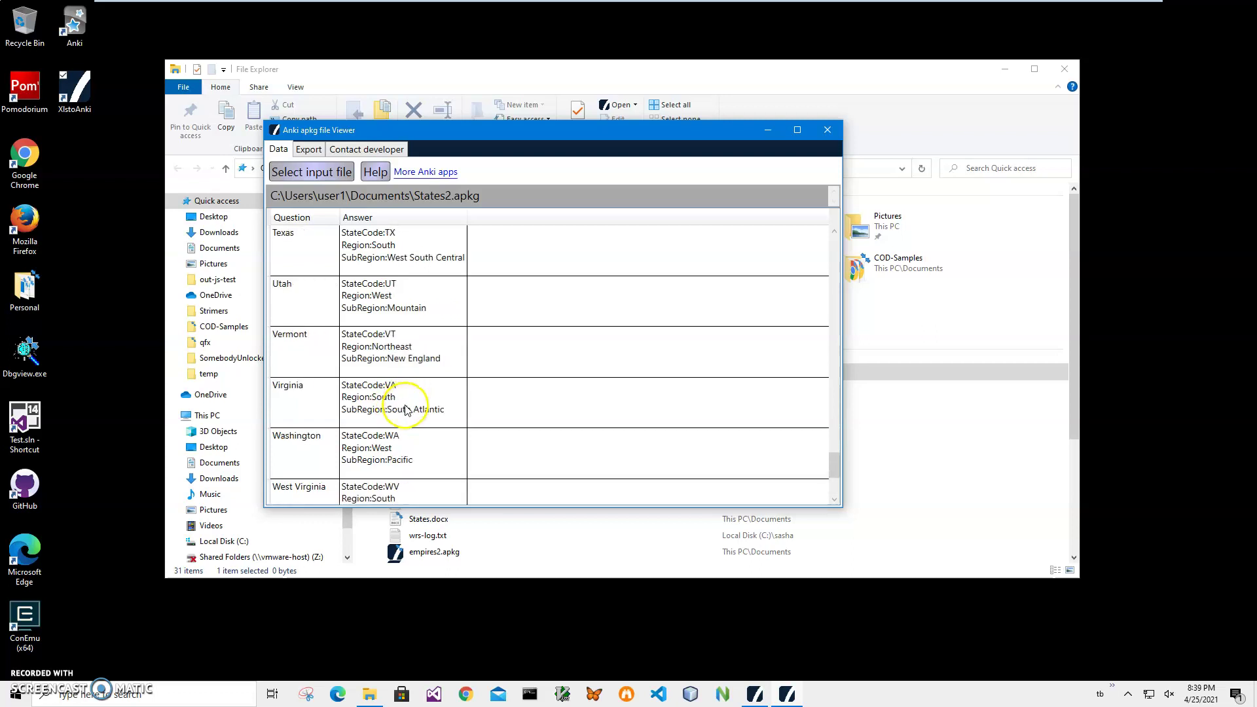
scroll(407, 411, "up", 14)
left_click(396, 247)
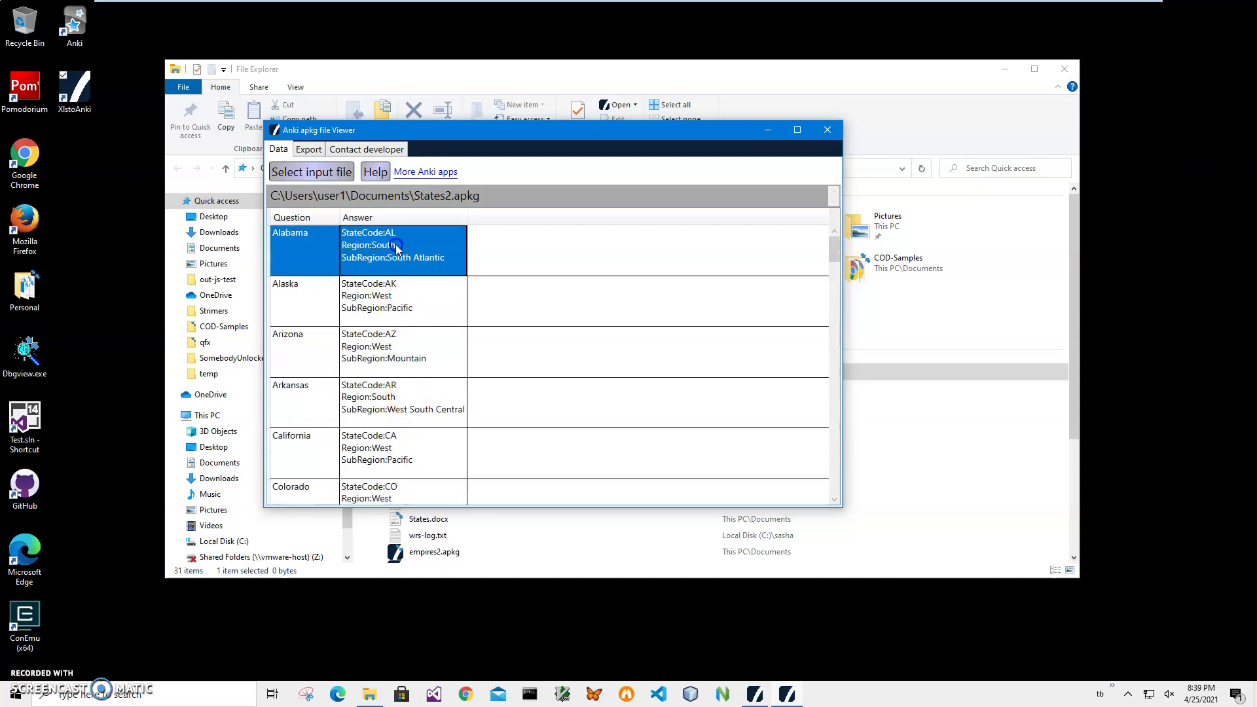
Scroll down to the last card, Wyoming, and close the apkg viewer.
scroll(392, 409, "down", 8)
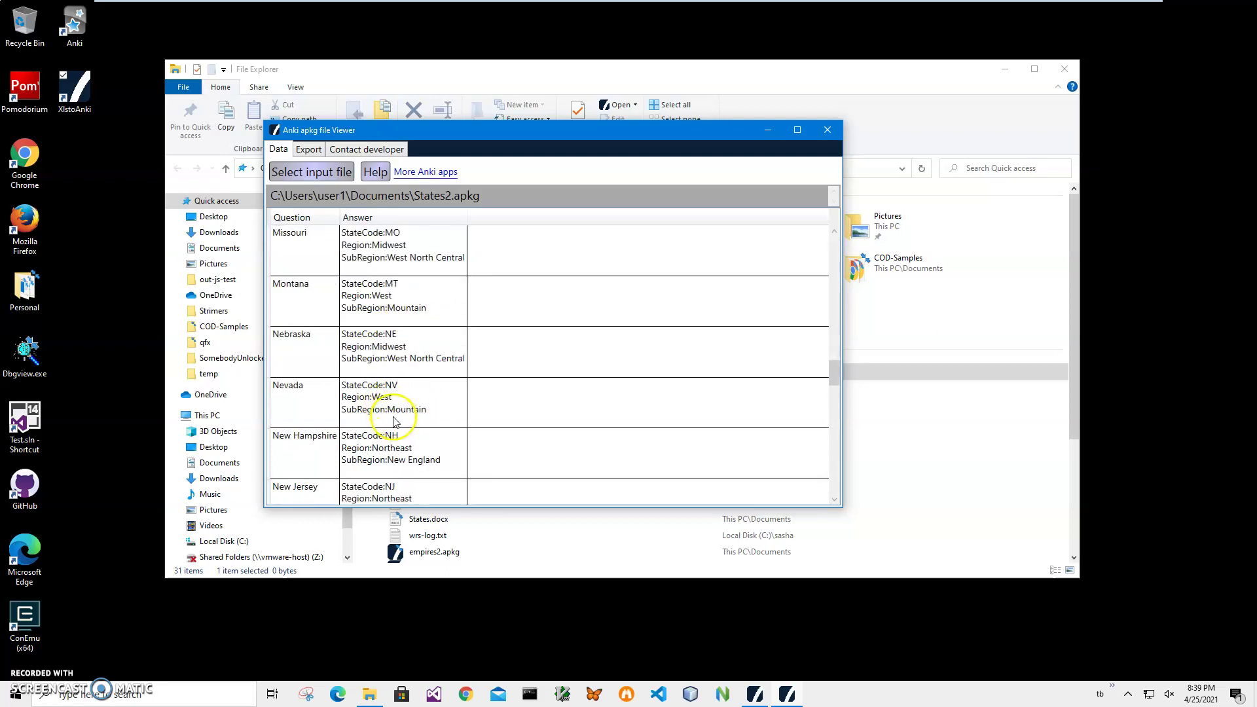
scroll(395, 420, "down", 7)
left_click(392, 444)
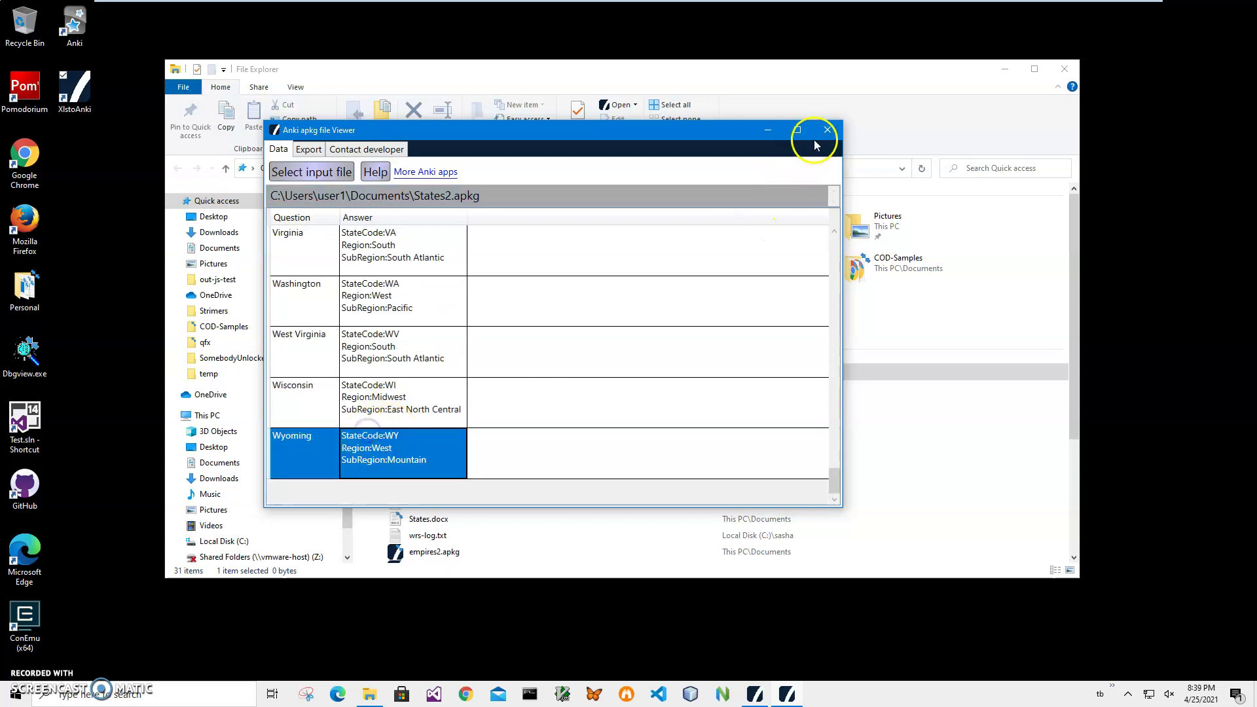
left_click(827, 131)
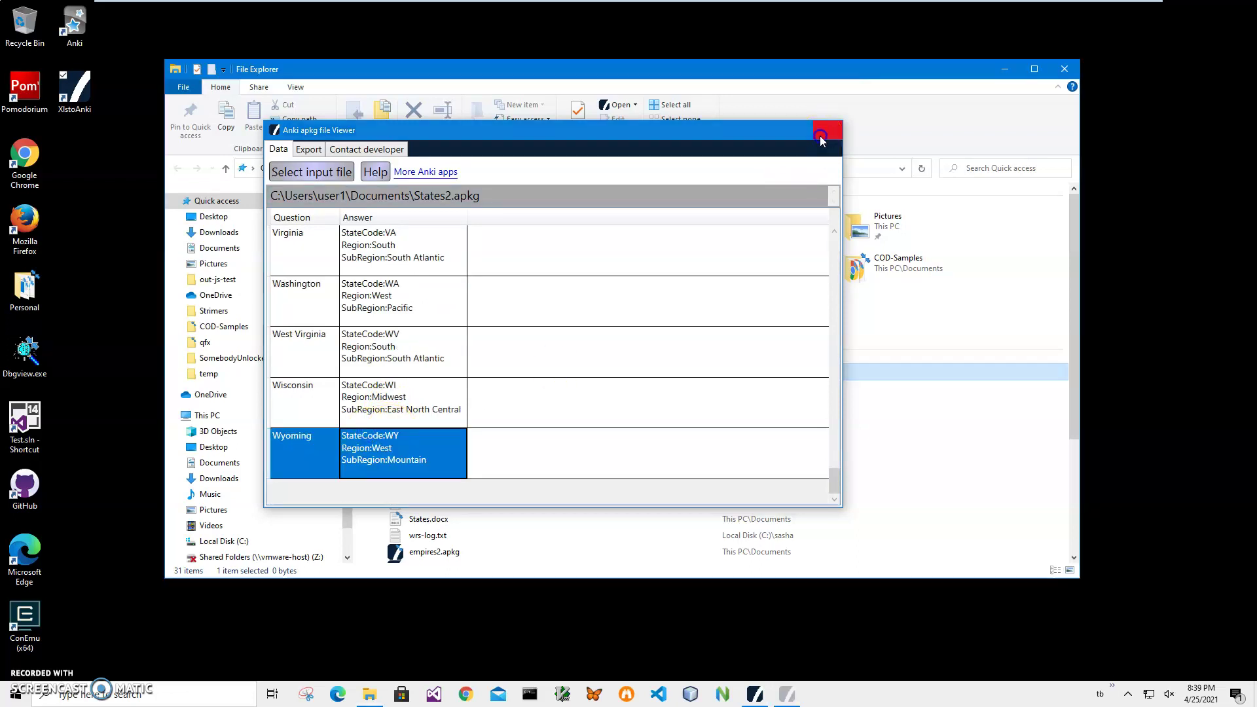
Launch Anki, import States2.apkg via File > Import, and close the 50-note import report.
left_click(84, 34)
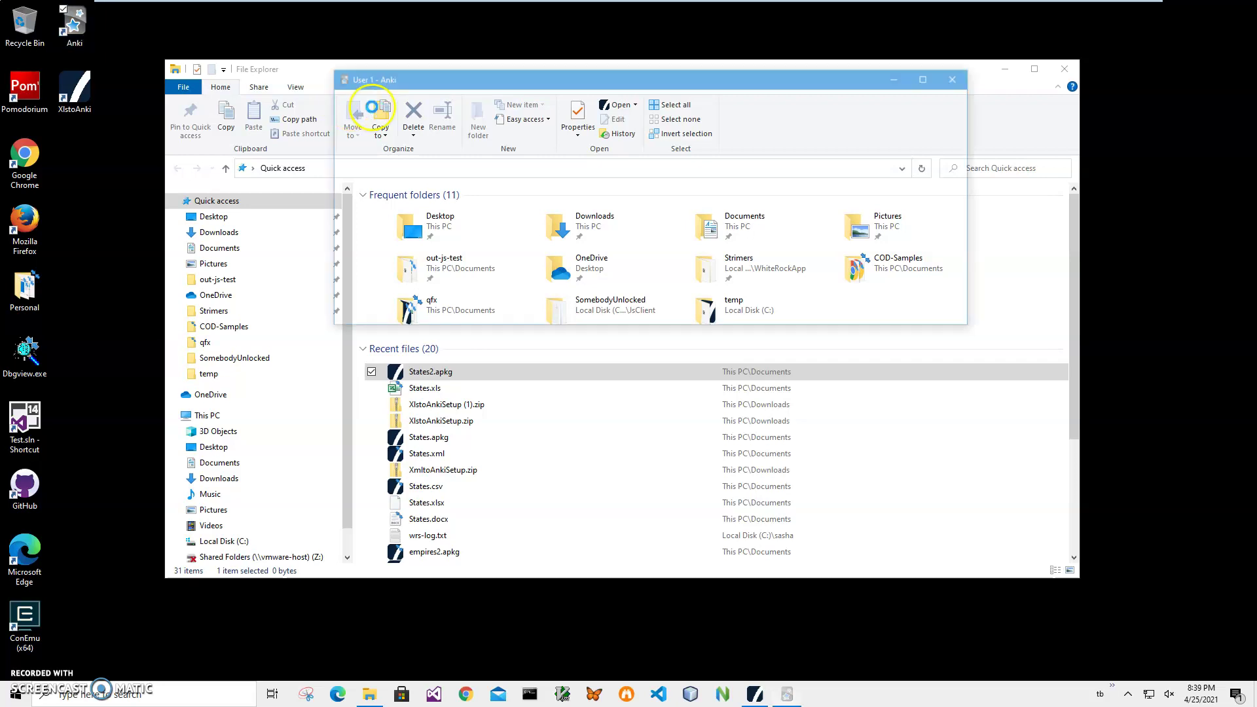
left_click(339, 95)
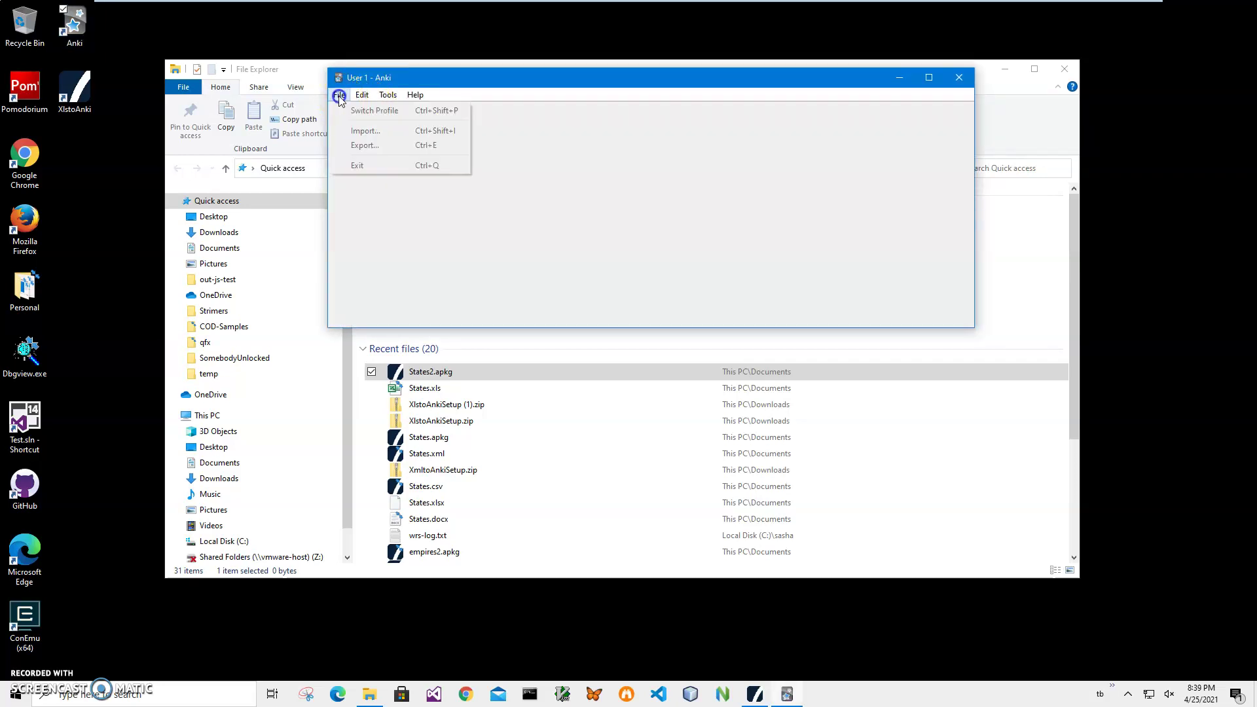
left_click(360, 131)
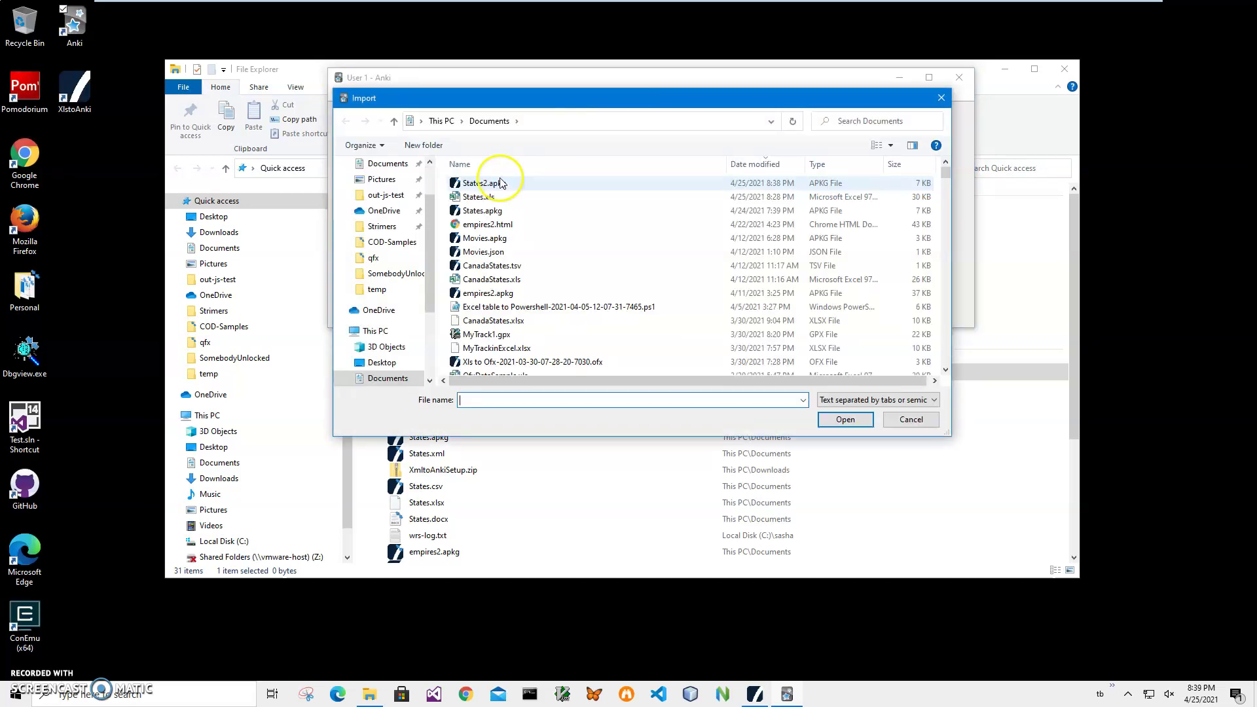
double_click(479, 180)
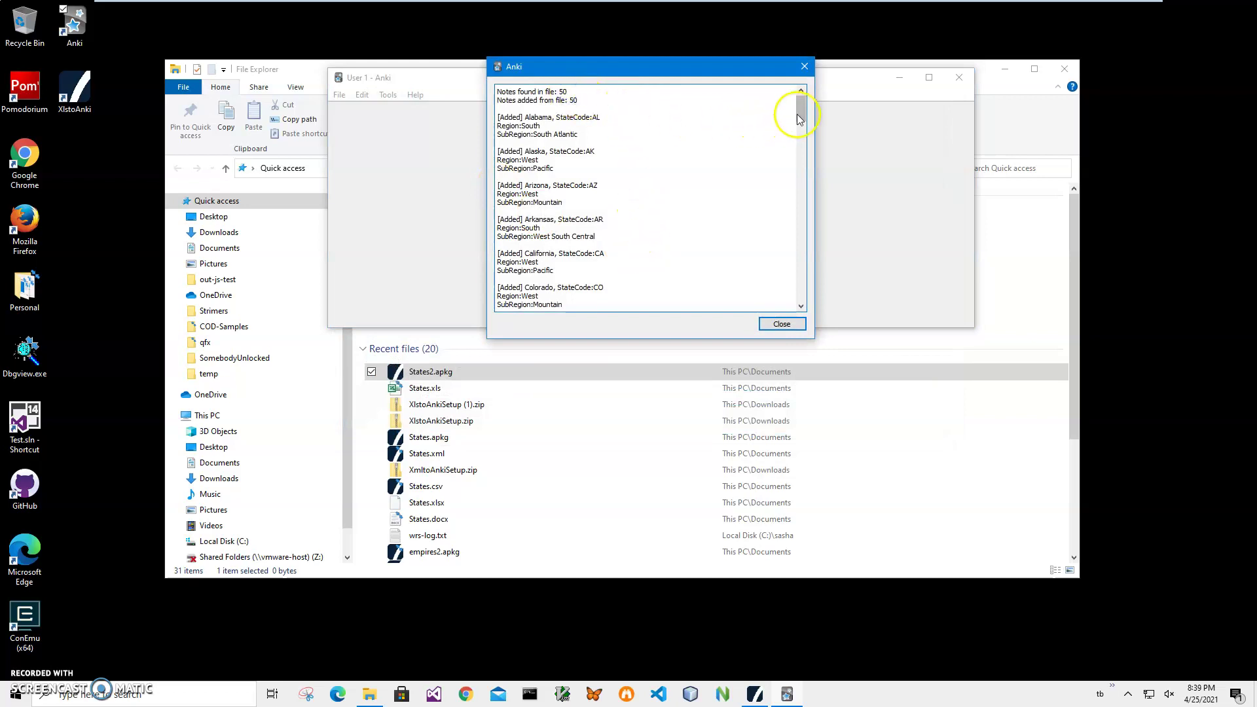
left_click_drag(801, 110, 800, 308)
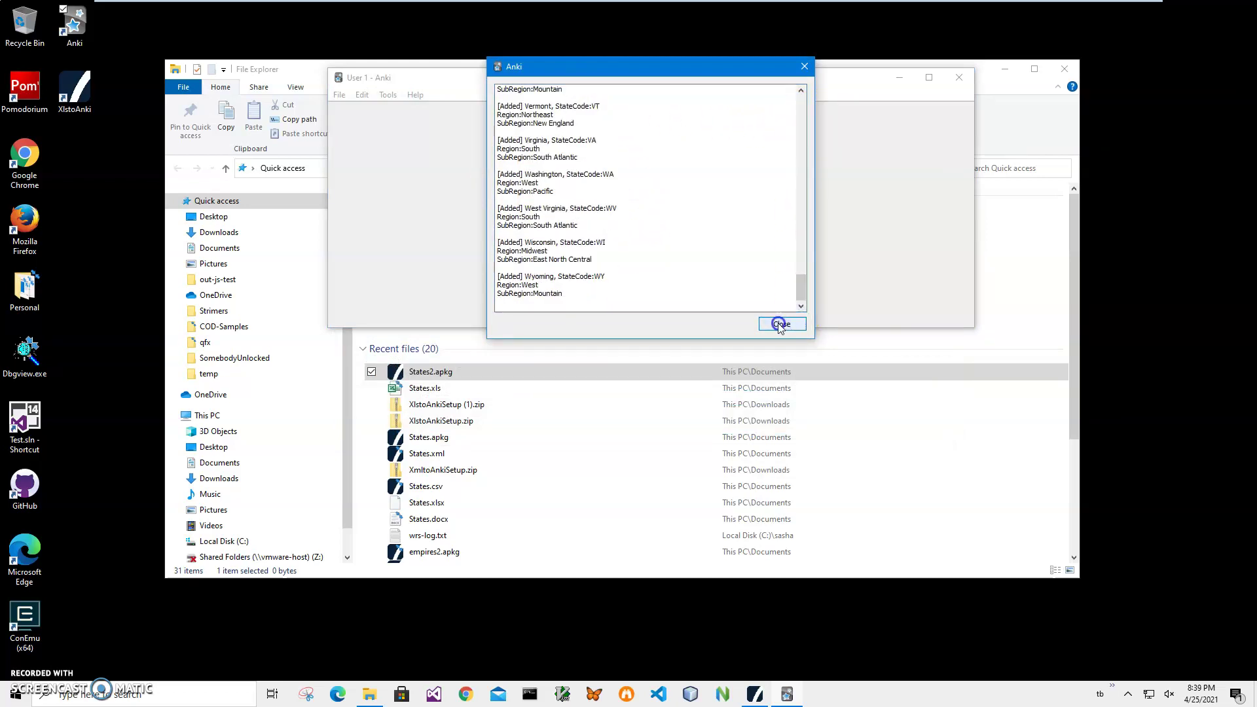
left_click(782, 325)
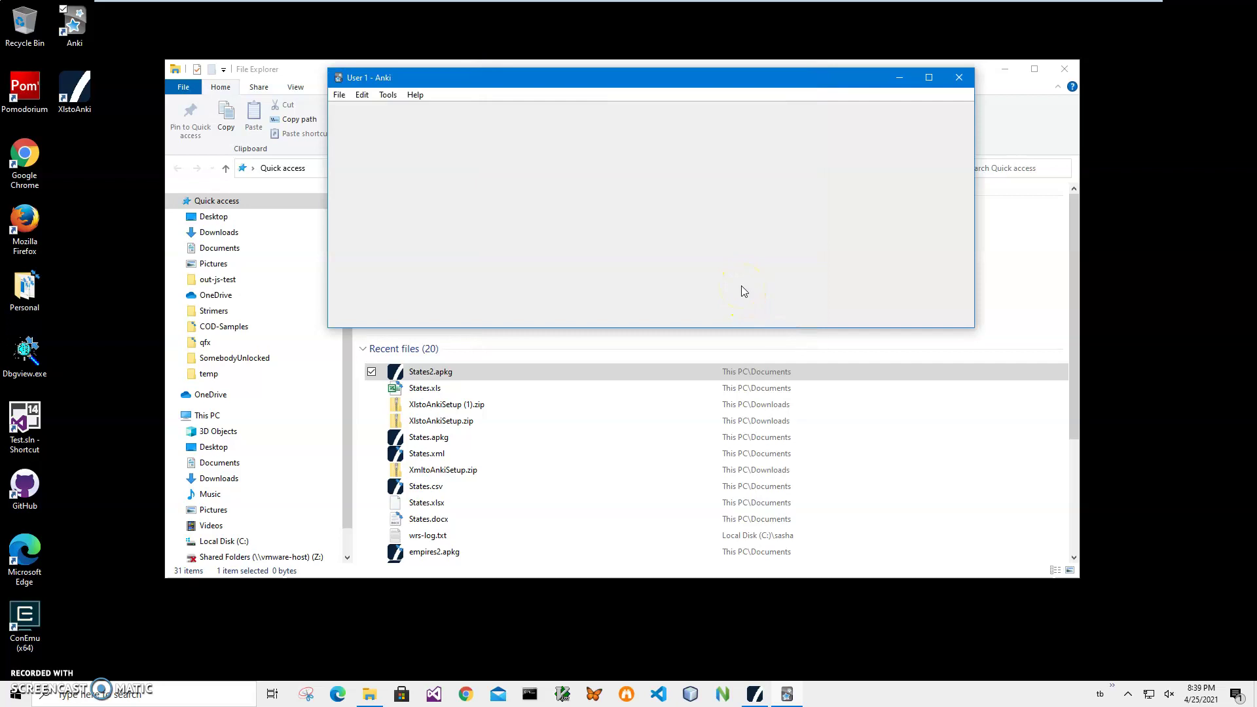
Start studying the States2 deck via Tools > Study Deck and Study Now.
left_click(387, 95)
left_click(406, 107)
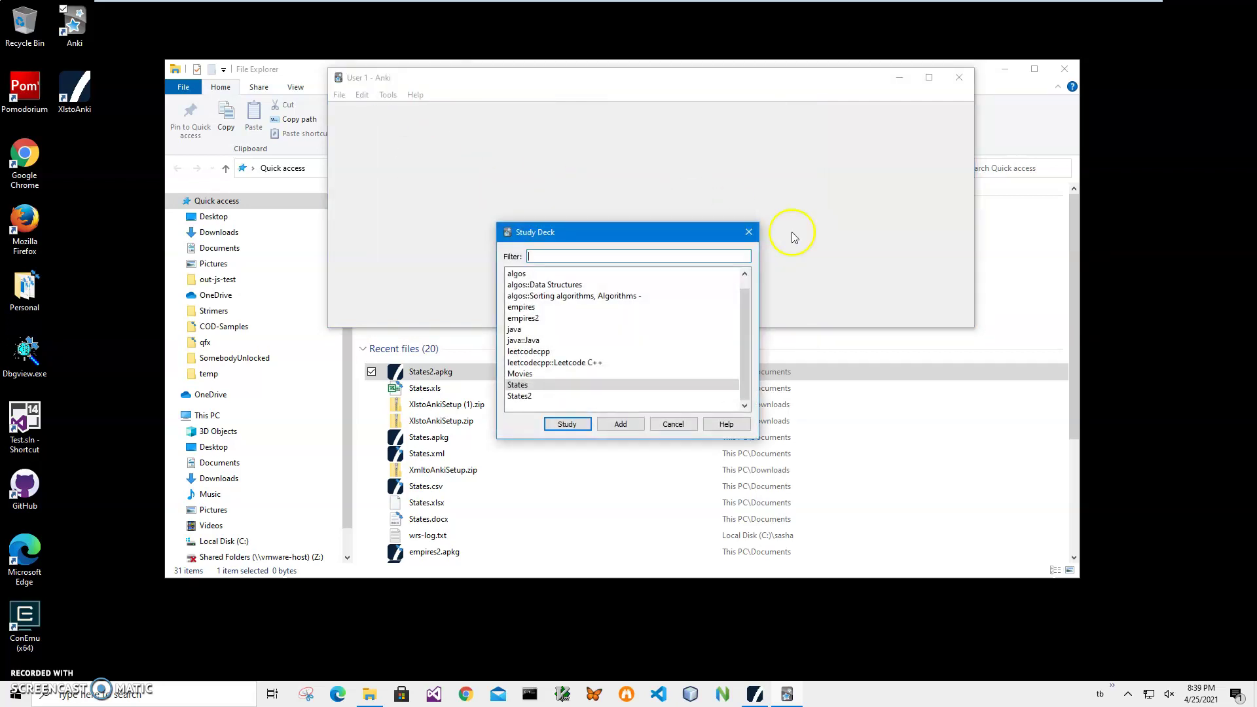
left_click(523, 395)
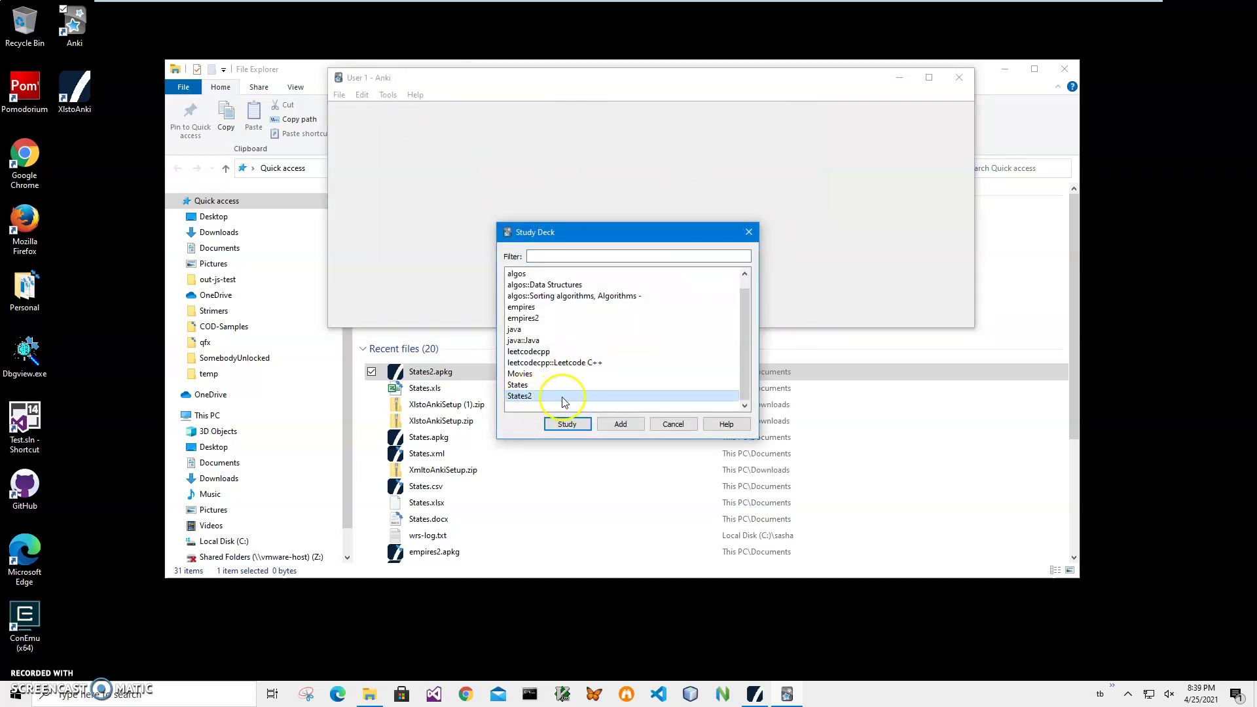
left_click(563, 423)
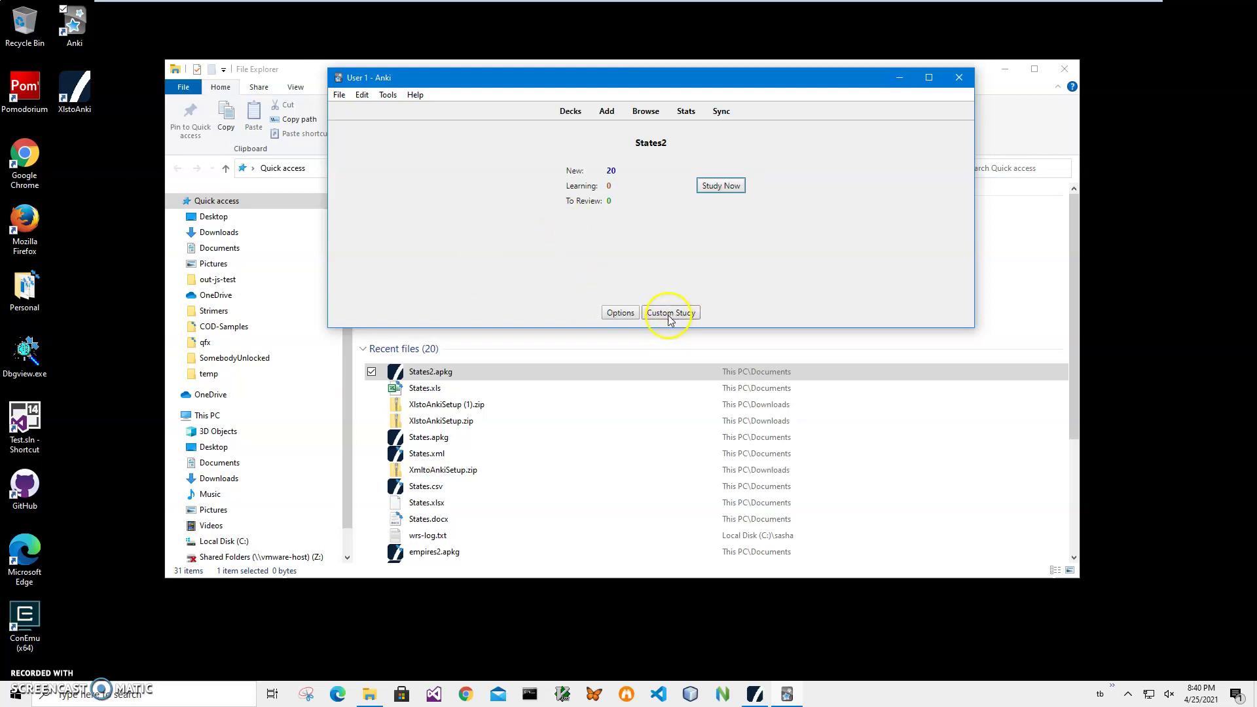
left_click(728, 190)
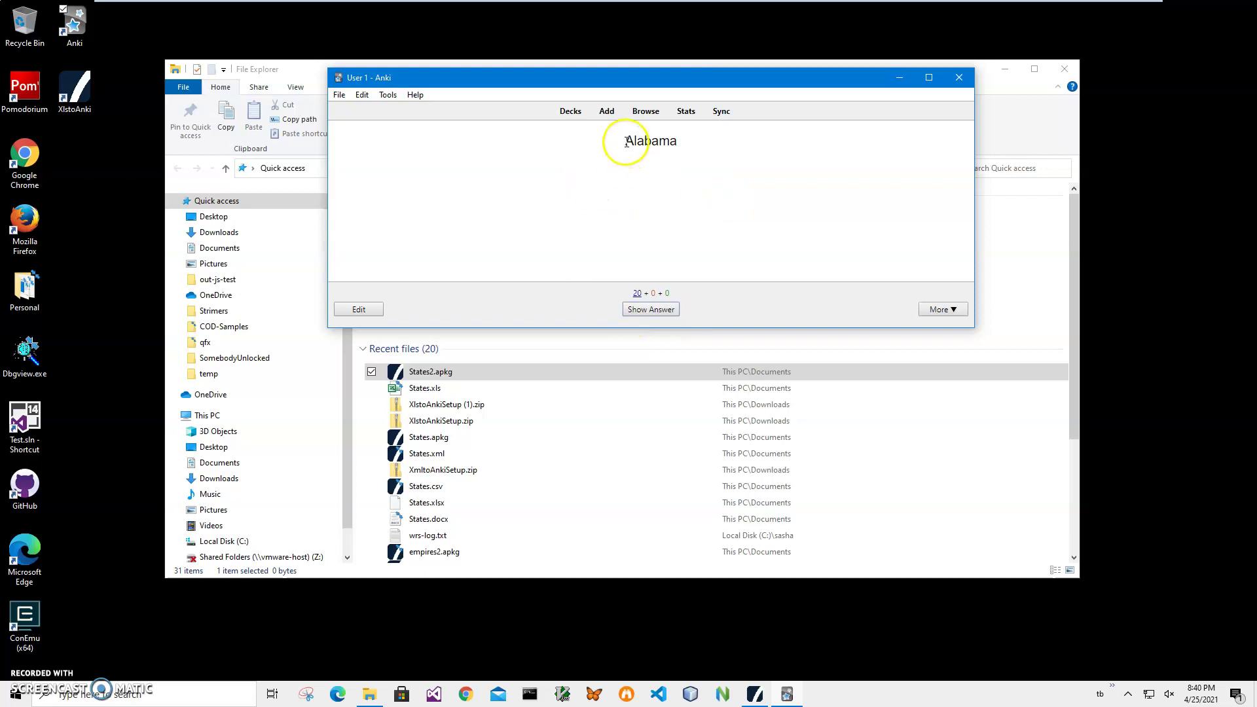
Reveal the Alabama card's answer: StateCode AL, Region South, SubRegion South Atlantic.
left_click_drag(627, 142, 681, 142)
left_click(688, 142)
left_click(665, 308)
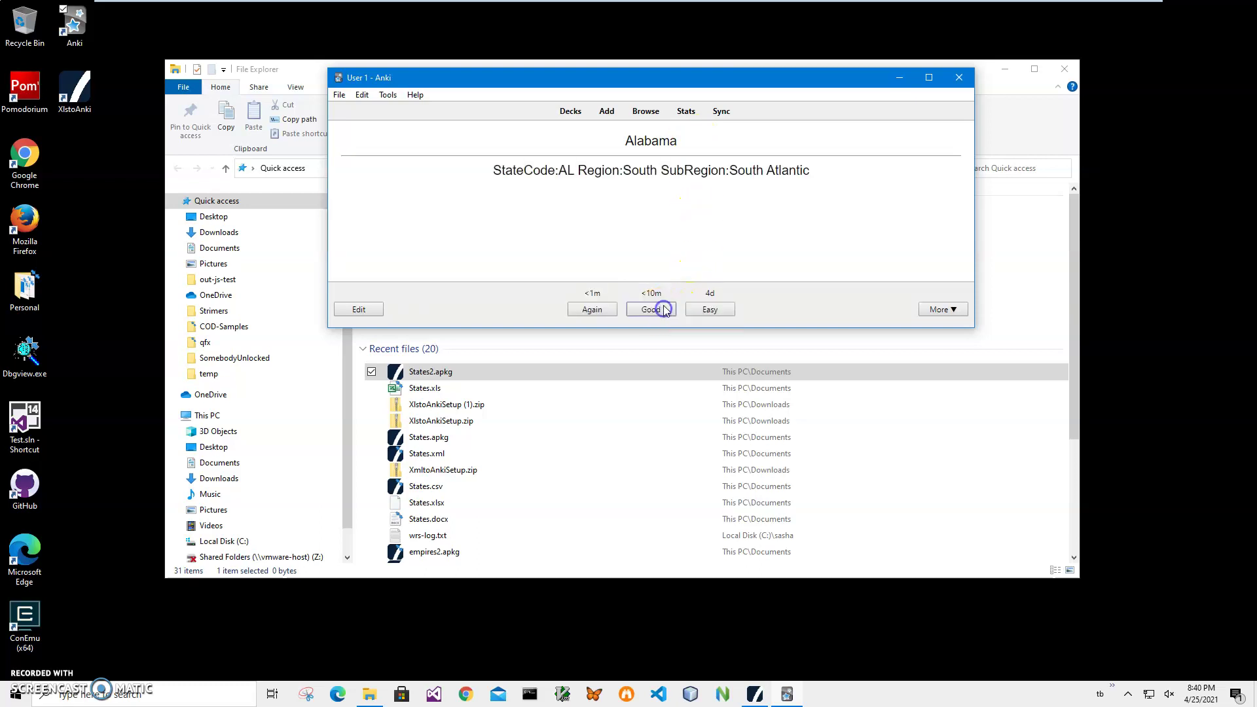
left_click_drag(555, 172, 577, 172)
left_click_drag(660, 171, 612, 172)
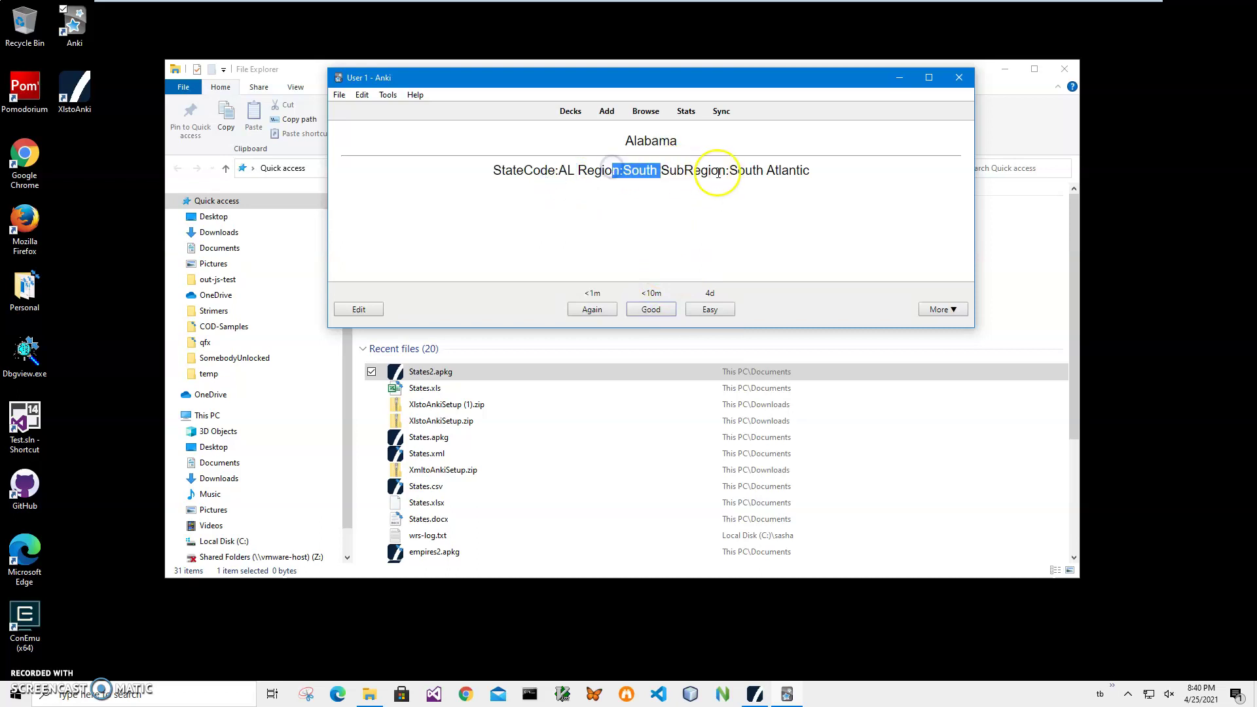
left_click_drag(731, 169, 811, 171)
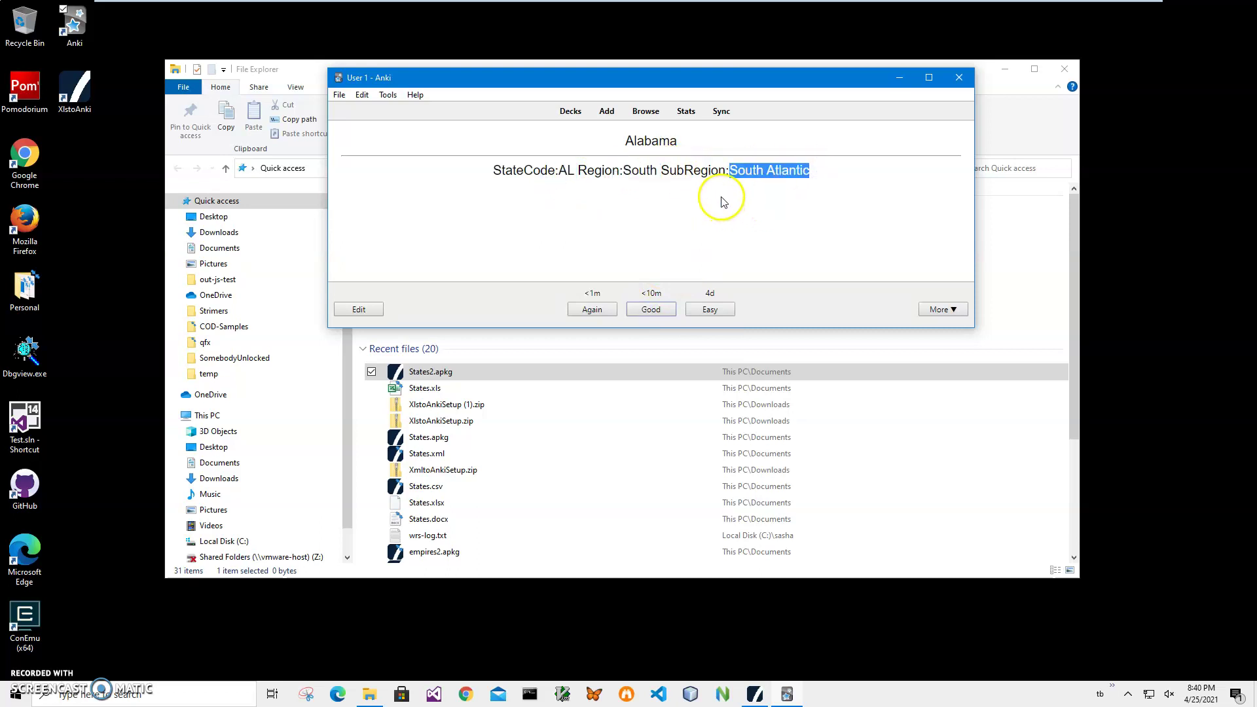
Rate the Alabama card and reveal Alaska's answer: AK, West, Pacific.
left_click(710, 311)
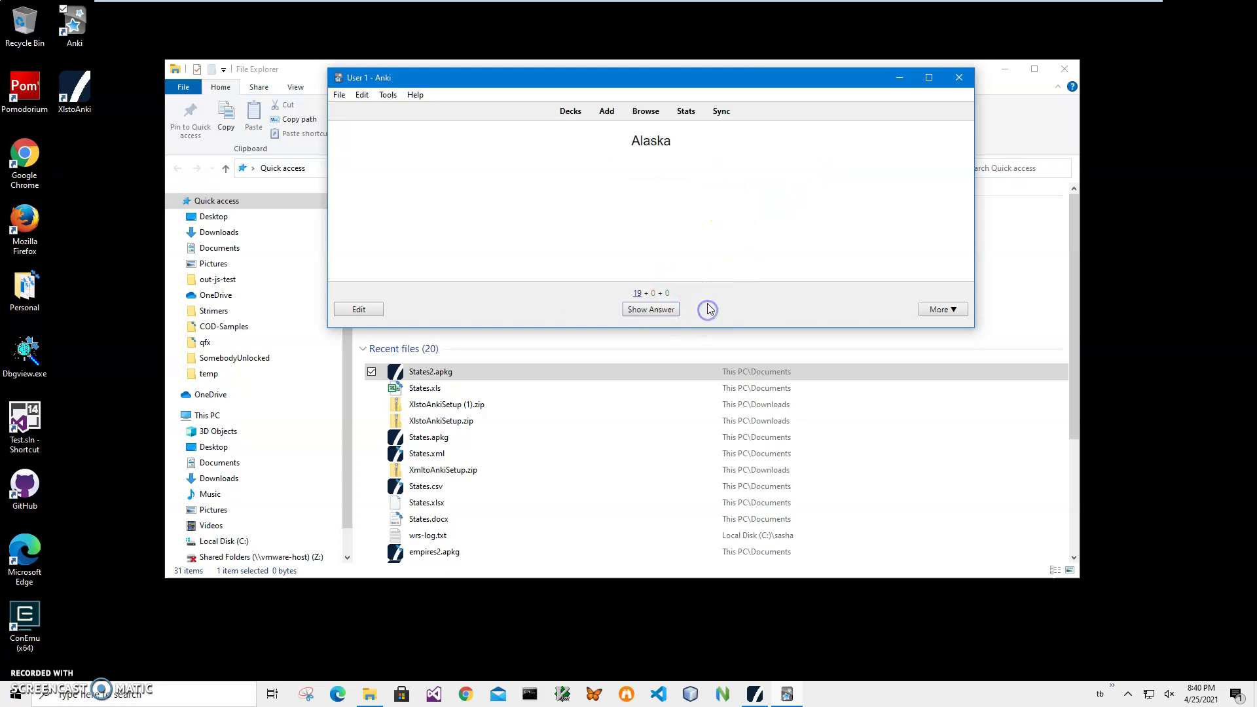
left_click(661, 312)
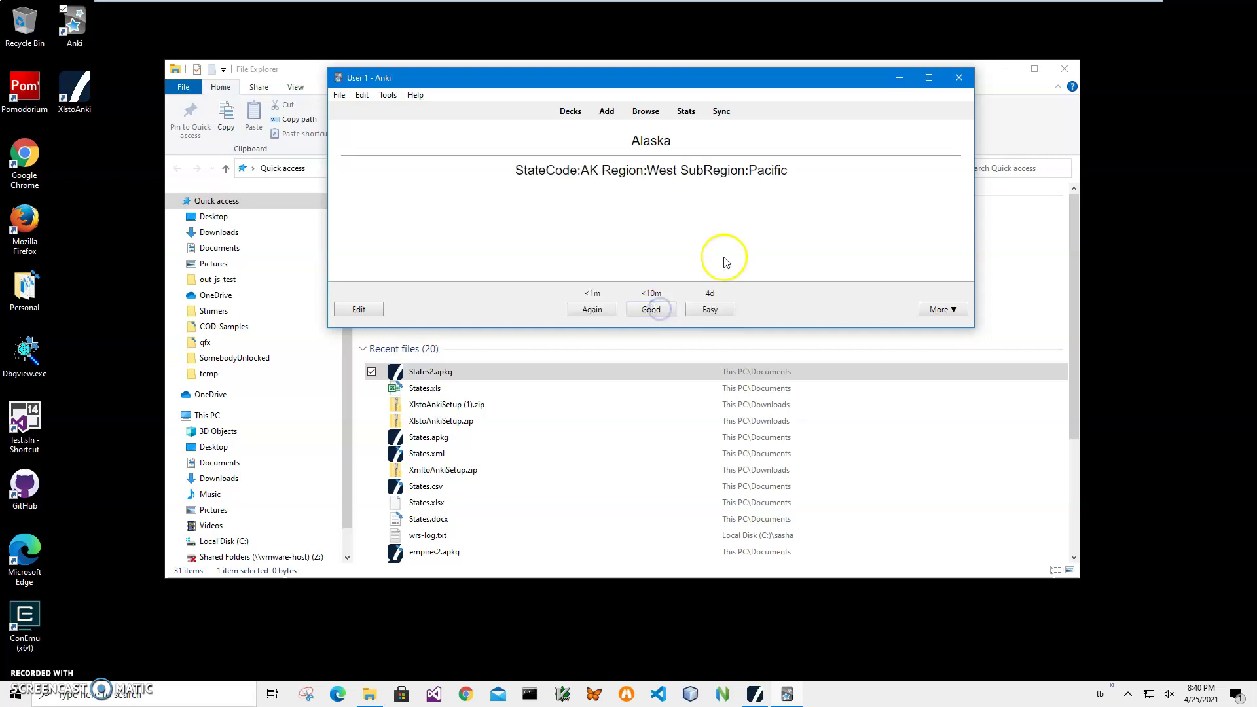